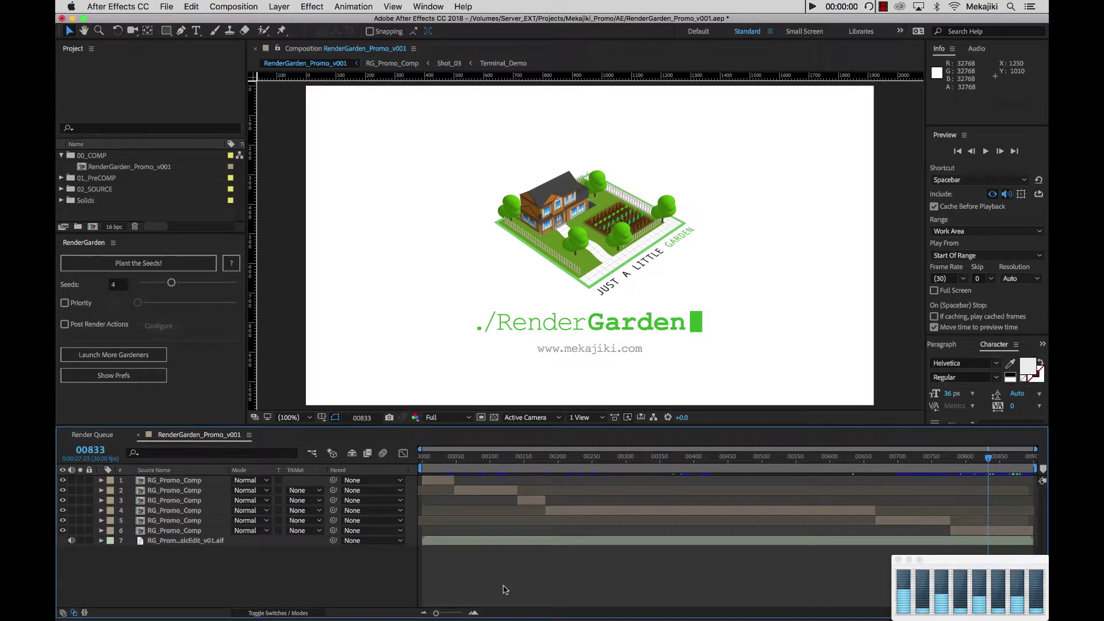
- Scrub the garden logo animation, glance at the earlier render, then return to the promo comp
{"action": "mouse_move", "coordinate": [988, 459]}
{"action": "left_mouse_down"}
{"action": "mouse_move", "coordinate": [916, 458]}
{"action": "mouse_move", "coordinate": [984, 462]}
{"action": "left_mouse_up"}
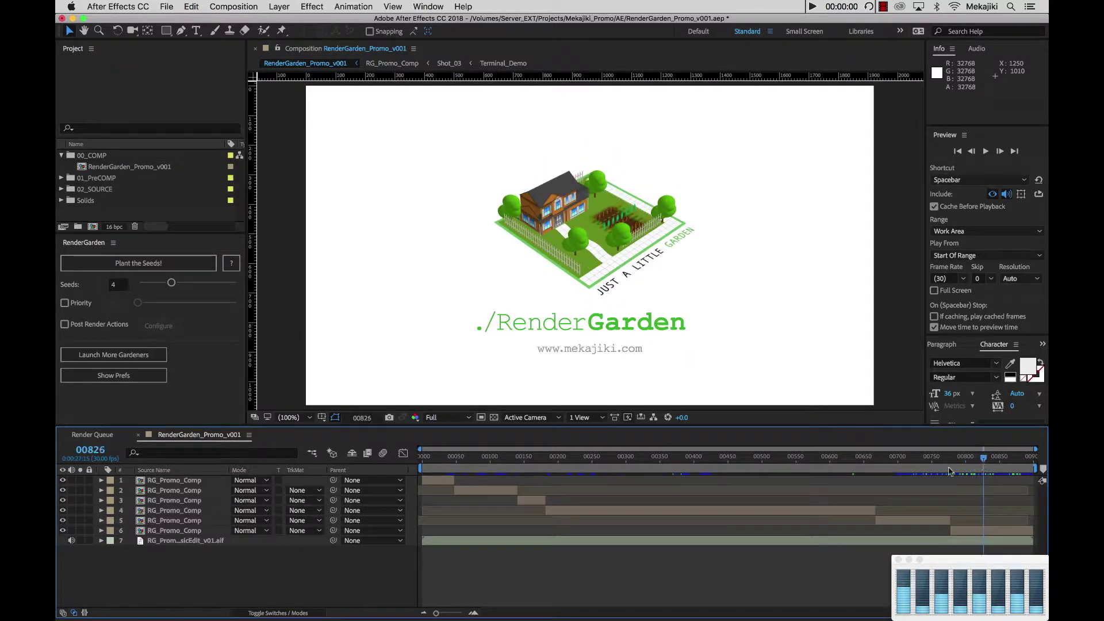
{"action": "left_click", "coordinate": [98, 436]}
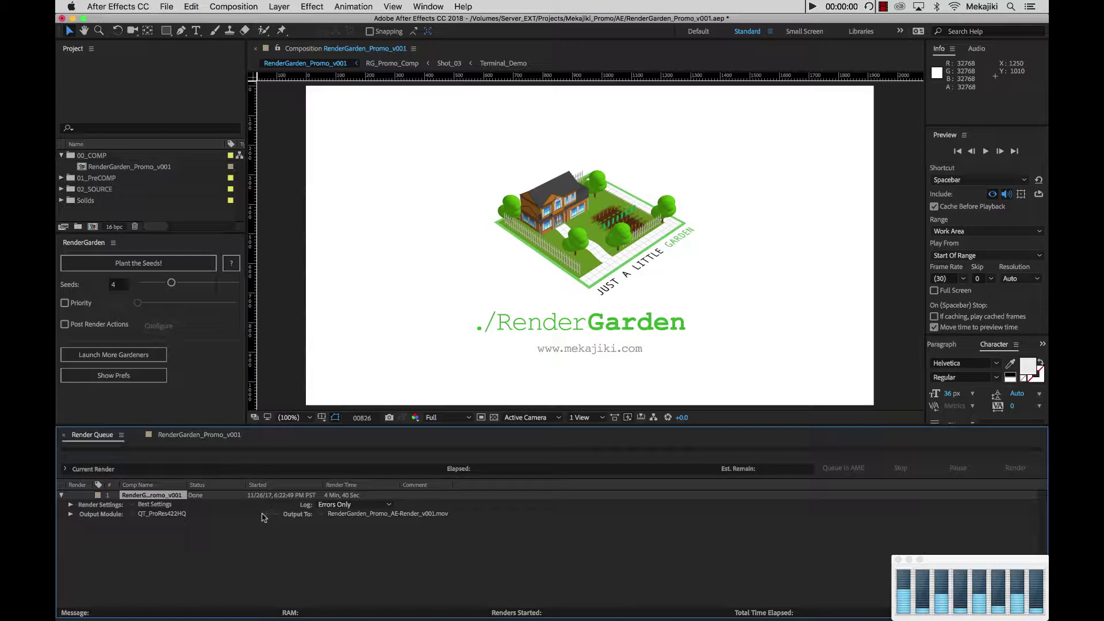
{"action": "double_click", "coordinate": [130, 497]}
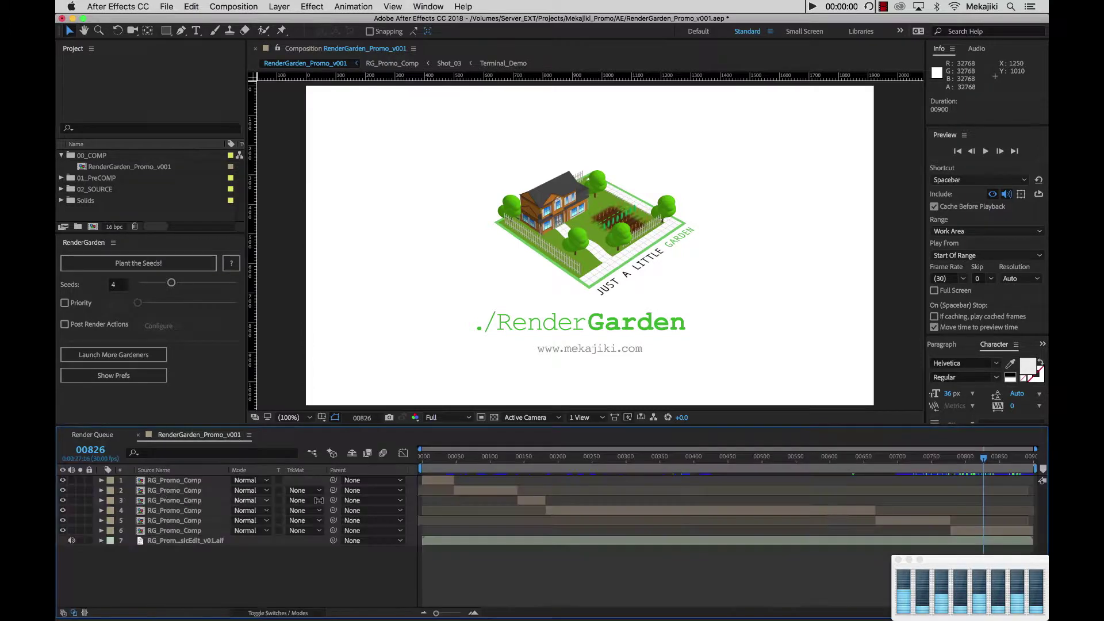
- Scrub through the Network Render section, preview it, and stop on the Easy Setup frame
{"action": "left_click", "coordinate": [805, 459]}
{"action": "left_click", "coordinate": [812, 457]}
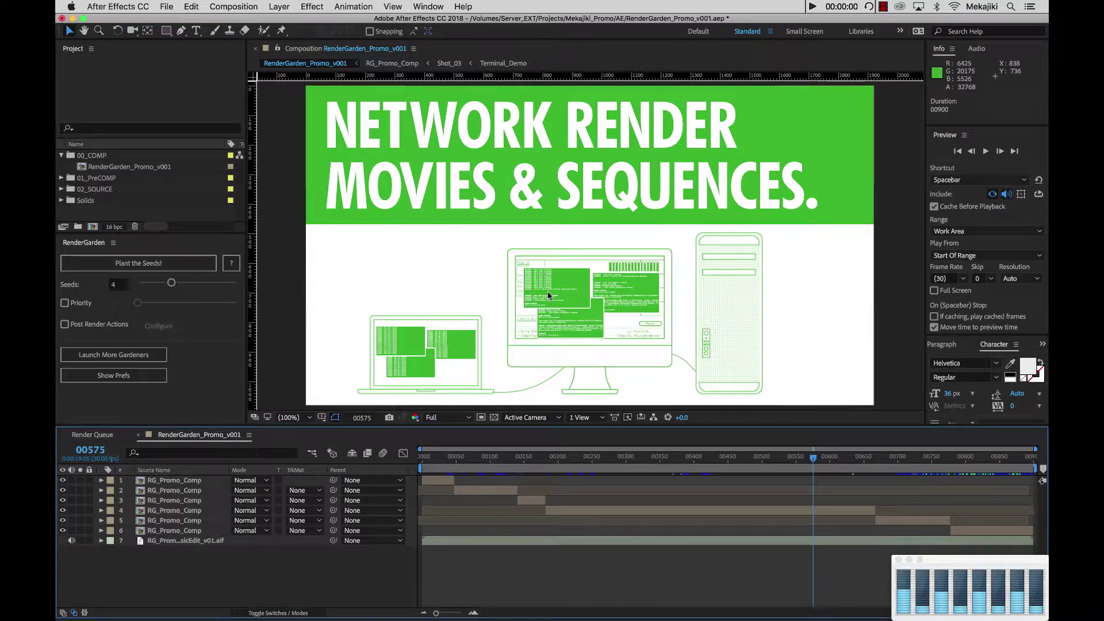
{"action": "left_click_drag", "start_coordinate": [812, 460], "coordinate": [867, 462]}
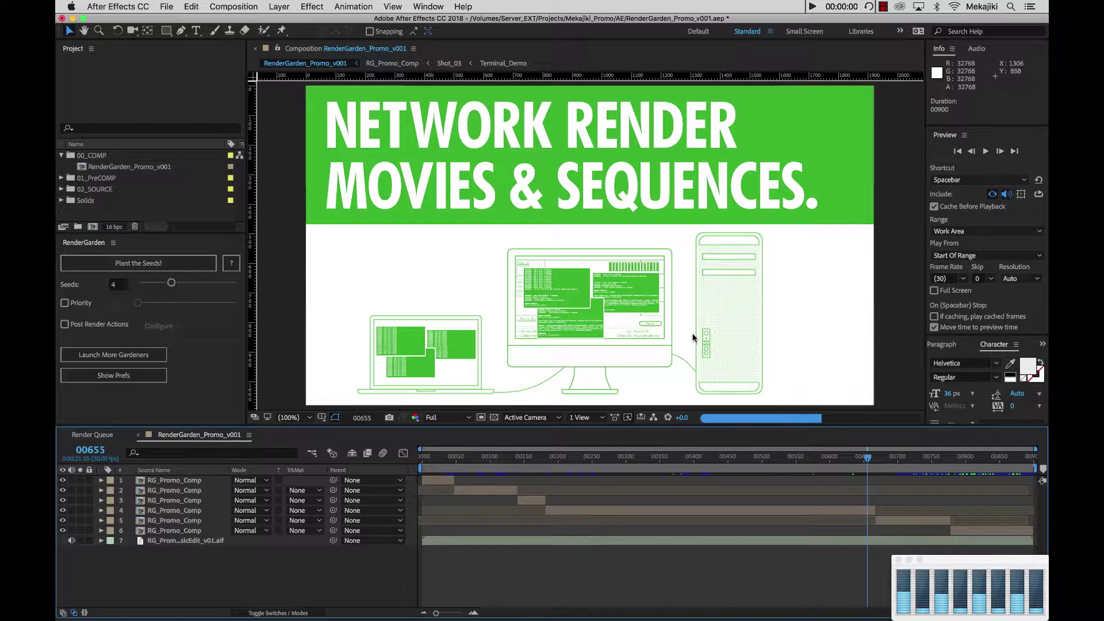
{"action": "key", "text": "space"}
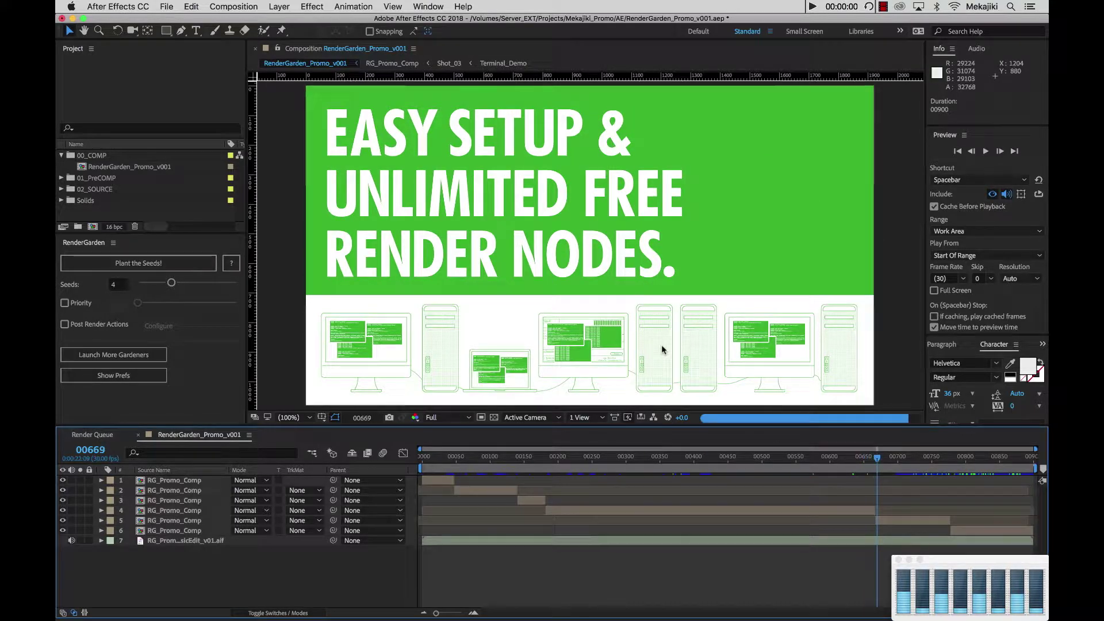
{"action": "mouse_move", "coordinate": [871, 470]}
{"action": "left_mouse_down"}
{"action": "mouse_move", "coordinate": [900, 471]}
{"action": "mouse_move", "coordinate": [881, 474]}
{"action": "left_mouse_up"}
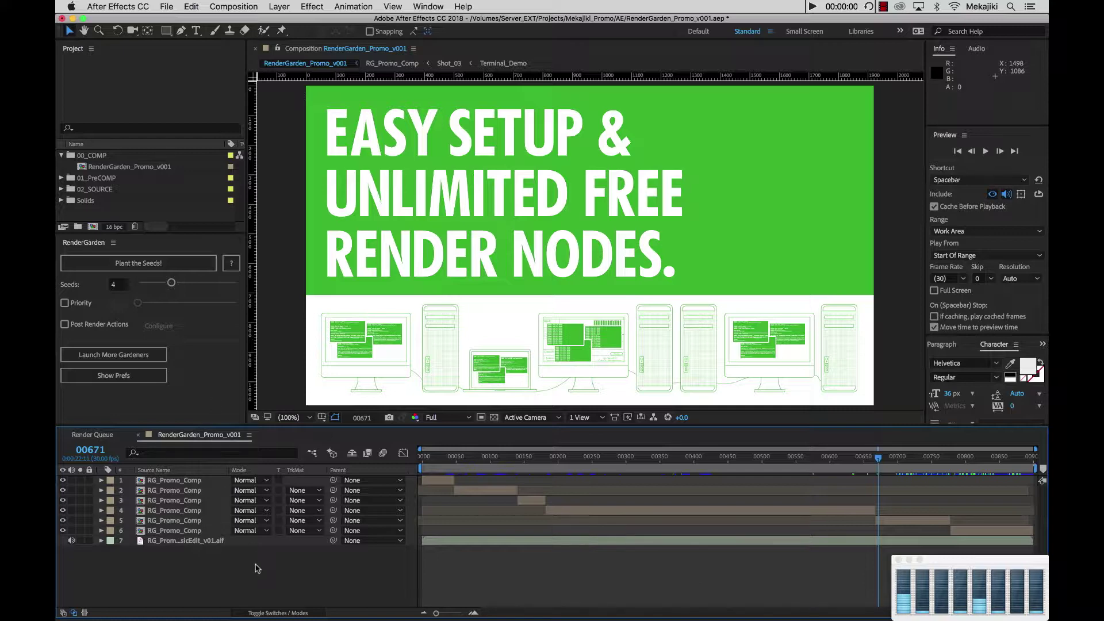
- Add RenderGarden_Promo_v001 to the Render Queue as a second queued item and view it
{"action": "key", "text": "super+m"}
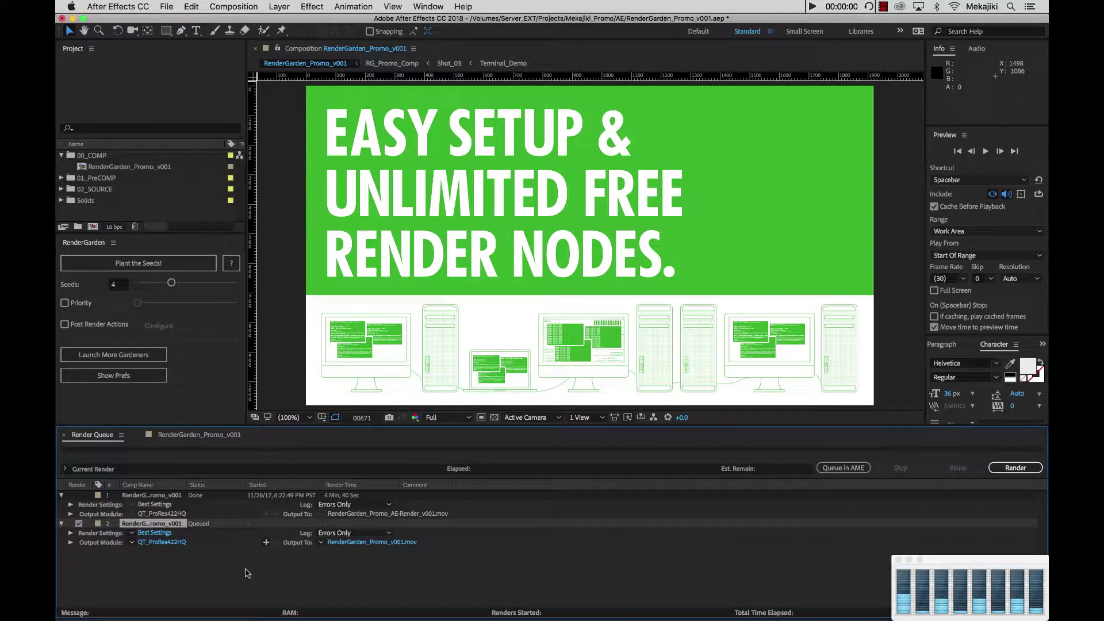
{"action": "left_click", "coordinate": [199, 435]}
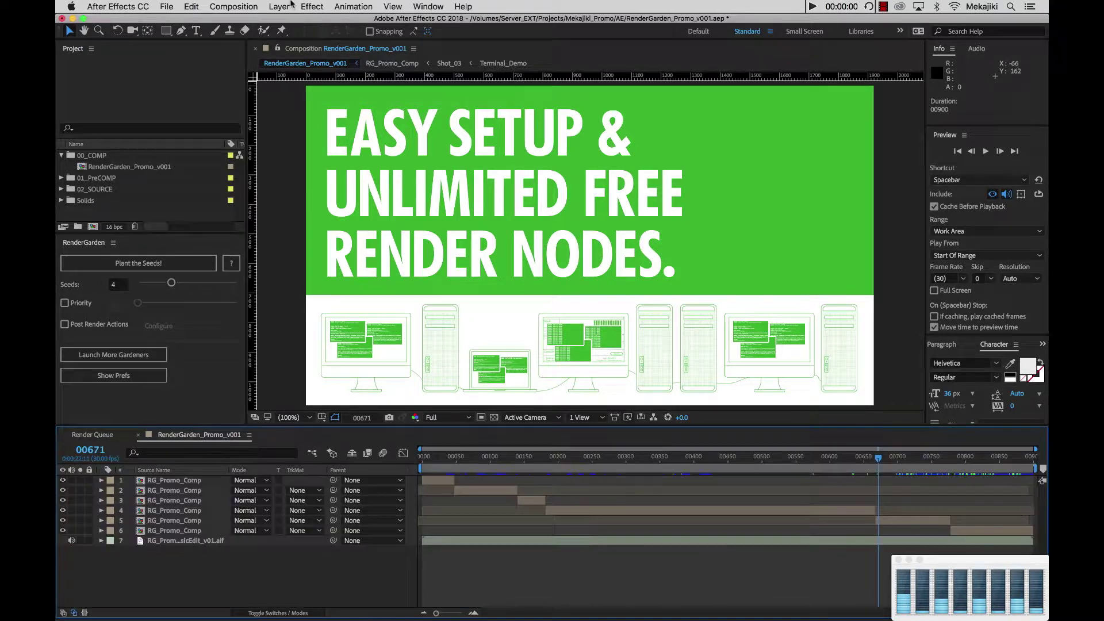
{"action": "left_click", "coordinate": [234, 6]}
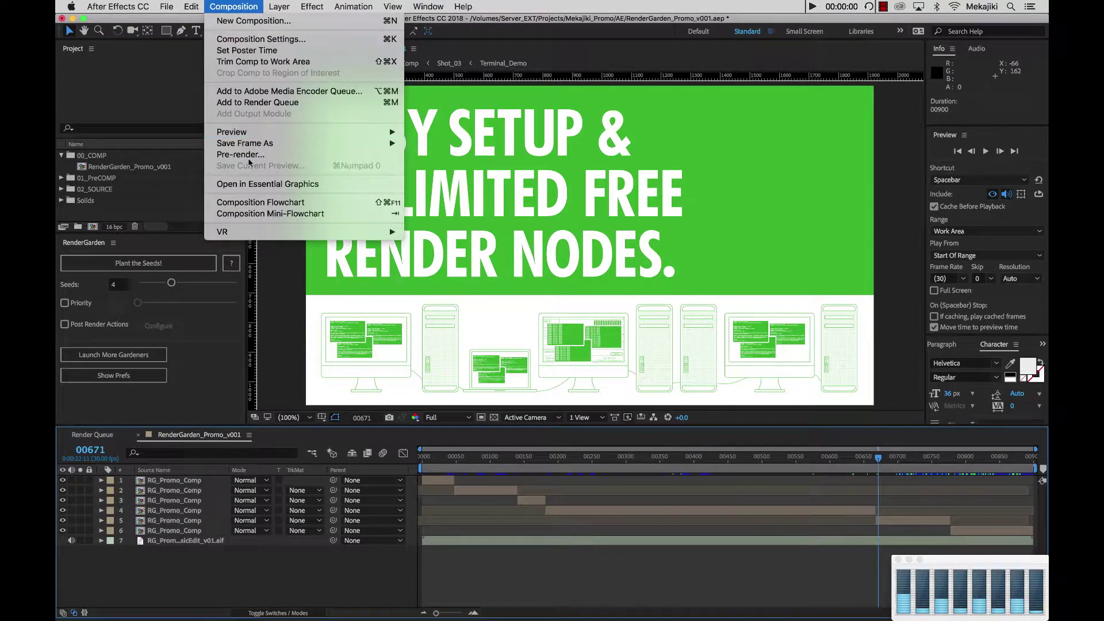
{"action": "left_click", "coordinate": [253, 103]}
{"action": "left_click", "coordinate": [85, 435]}
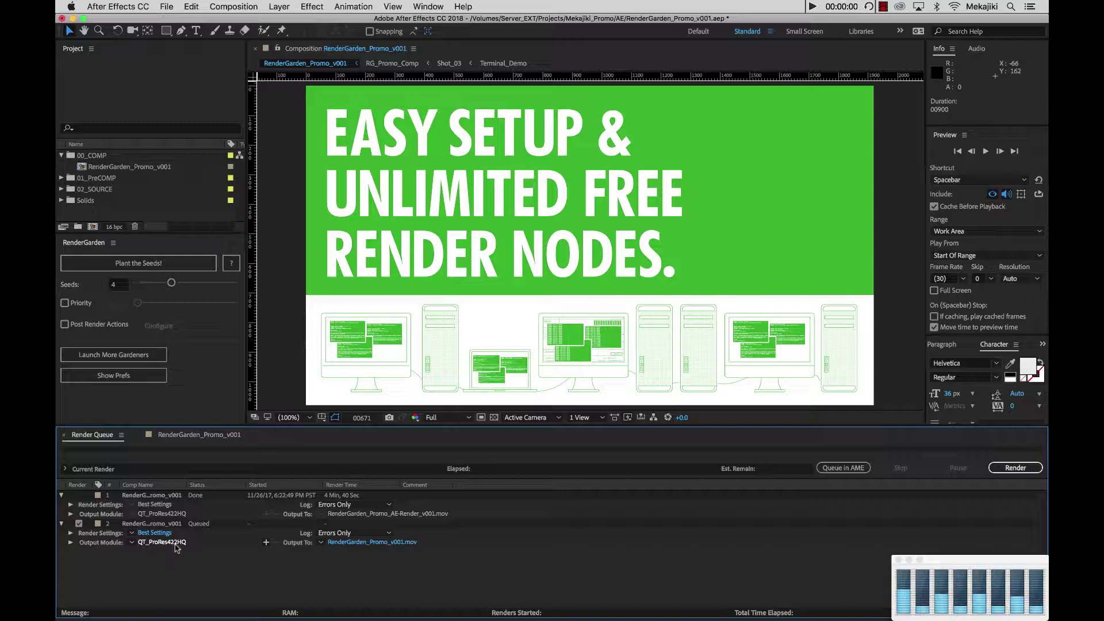
- Insert RGB_ before v001 so the output saves as RenderGarden_Promo_RGB_v001.mov
{"action": "left_click", "coordinate": [360, 543]}
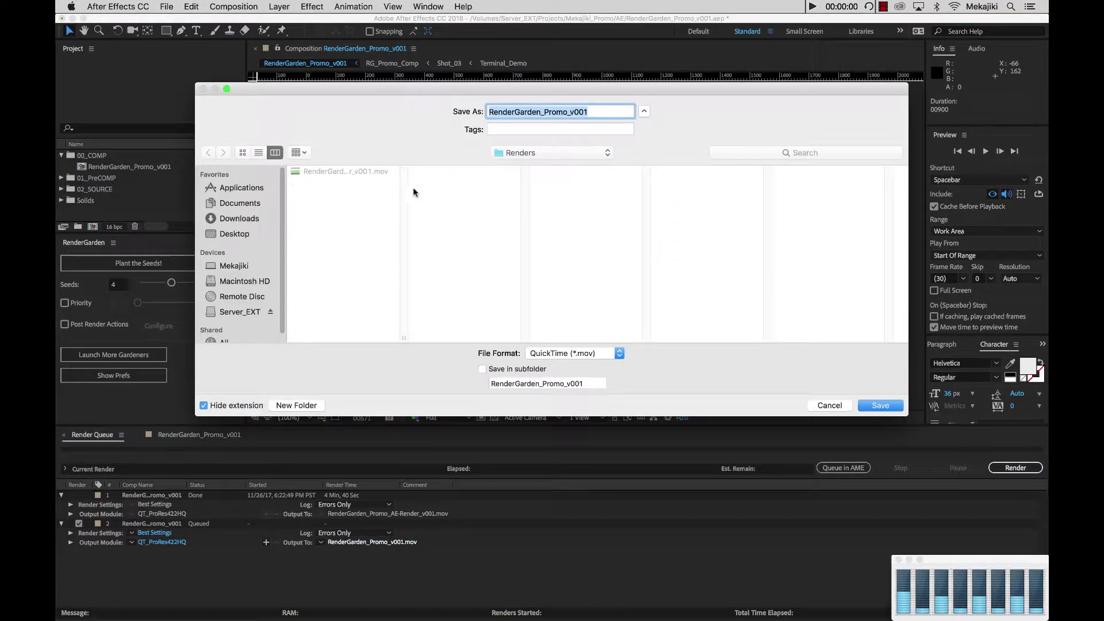
{"action": "left_click", "coordinate": [572, 112]}
{"action": "type", "text": "RGB"}
{"action": "type", "text": "_"}
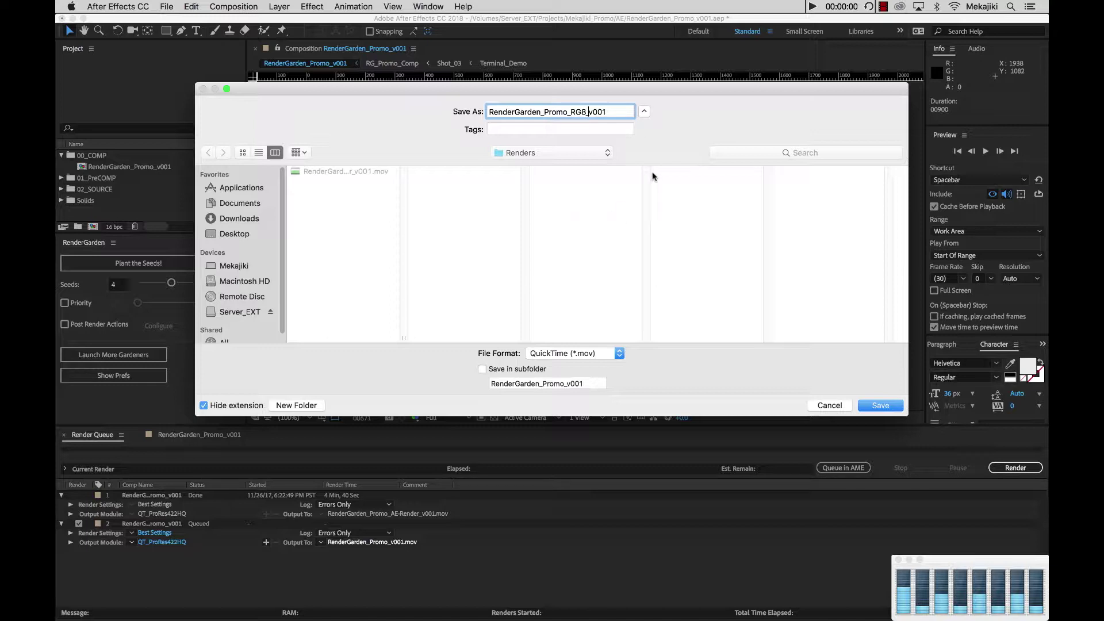
{"action": "left_click", "coordinate": [881, 406]}
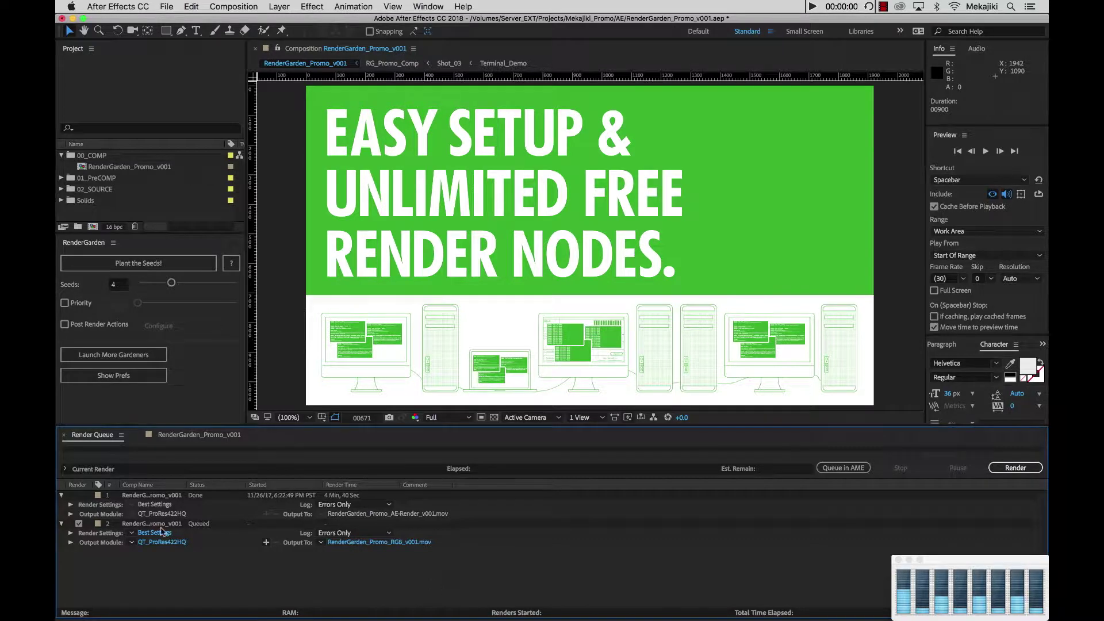
- Select queue item 2 and set RenderGarden's Seeds to 8
{"action": "left_click", "coordinate": [162, 524]}
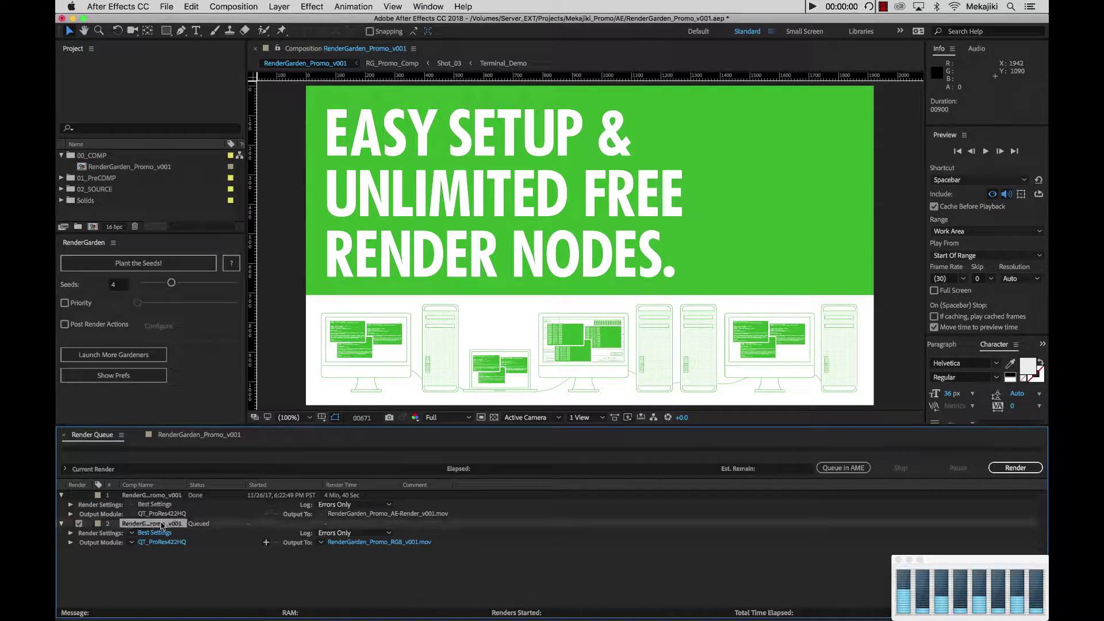
{"action": "left_click", "coordinate": [211, 409]}
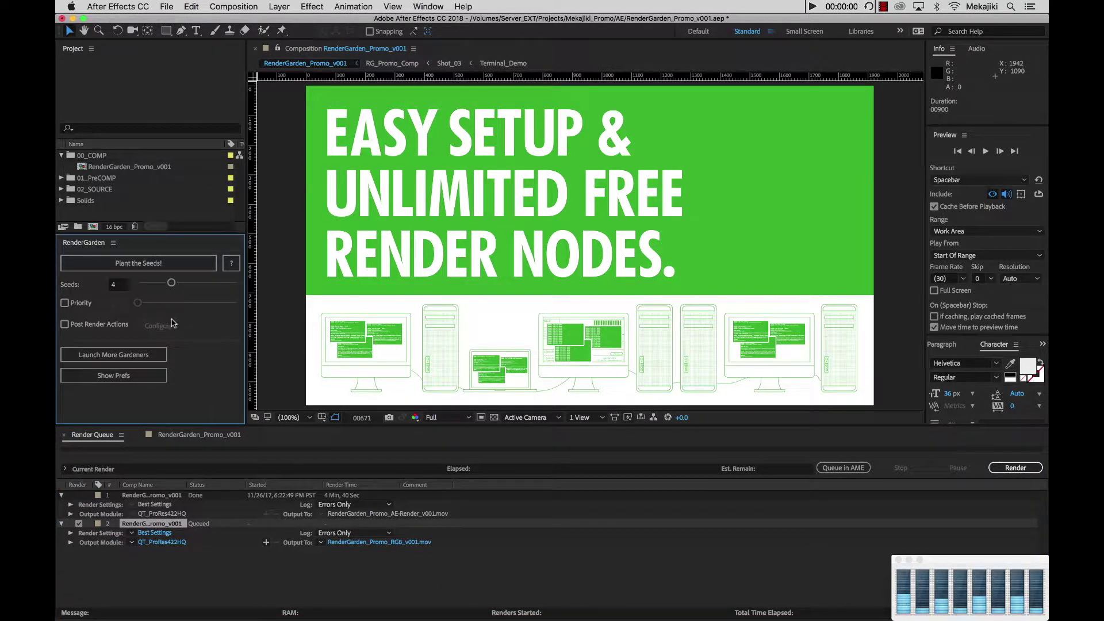
{"action": "left_click", "coordinate": [123, 286]}
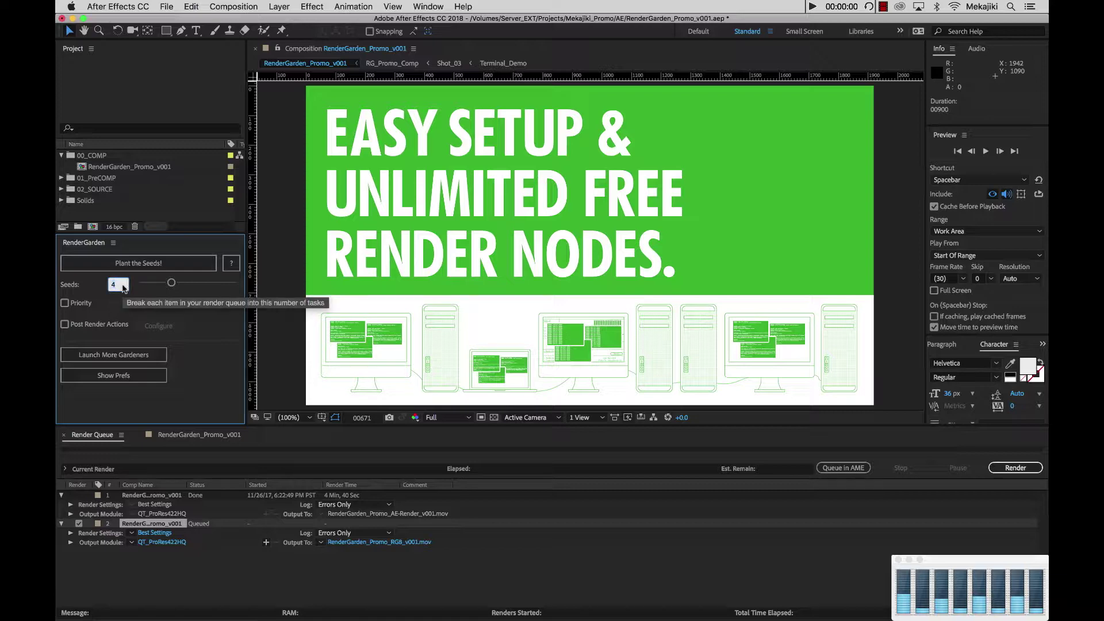
{"action": "type", "text": "8"}
{"action": "left_click", "coordinate": [216, 328]}
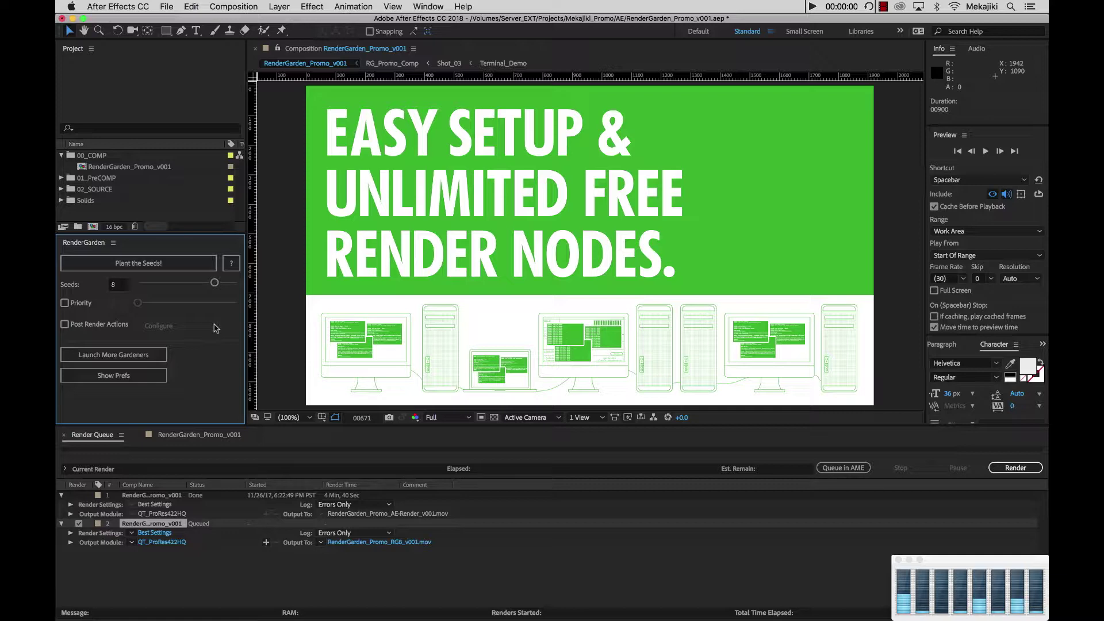
- Enable Priority at 5 and Post Render Actions, and bring up the post-render options
{"action": "left_click", "coordinate": [66, 303]}
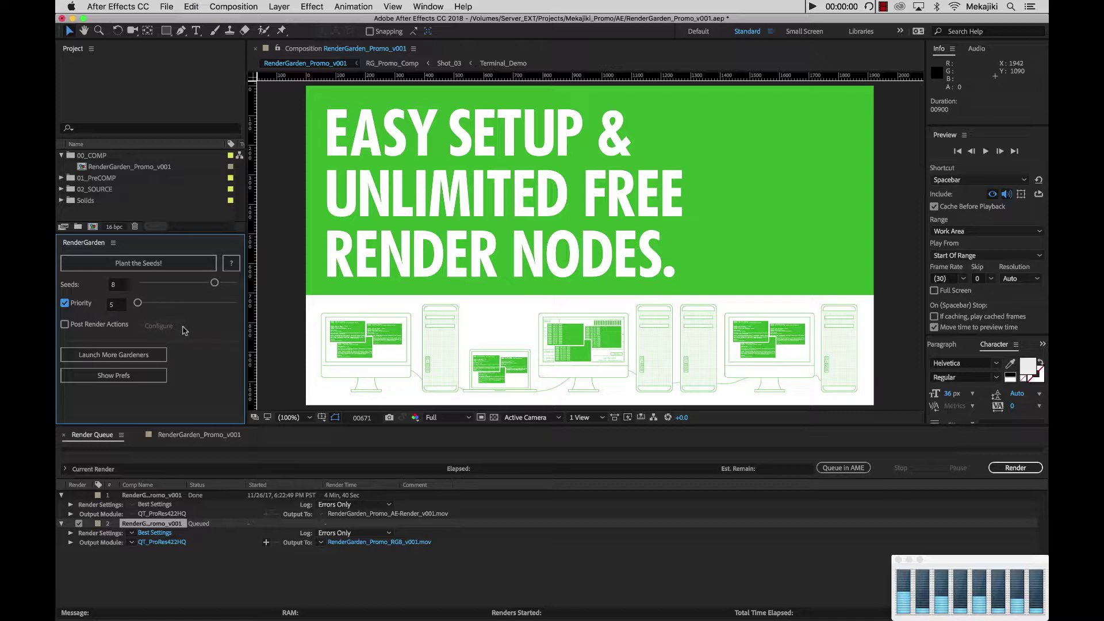
{"action": "left_click", "coordinate": [65, 325]}
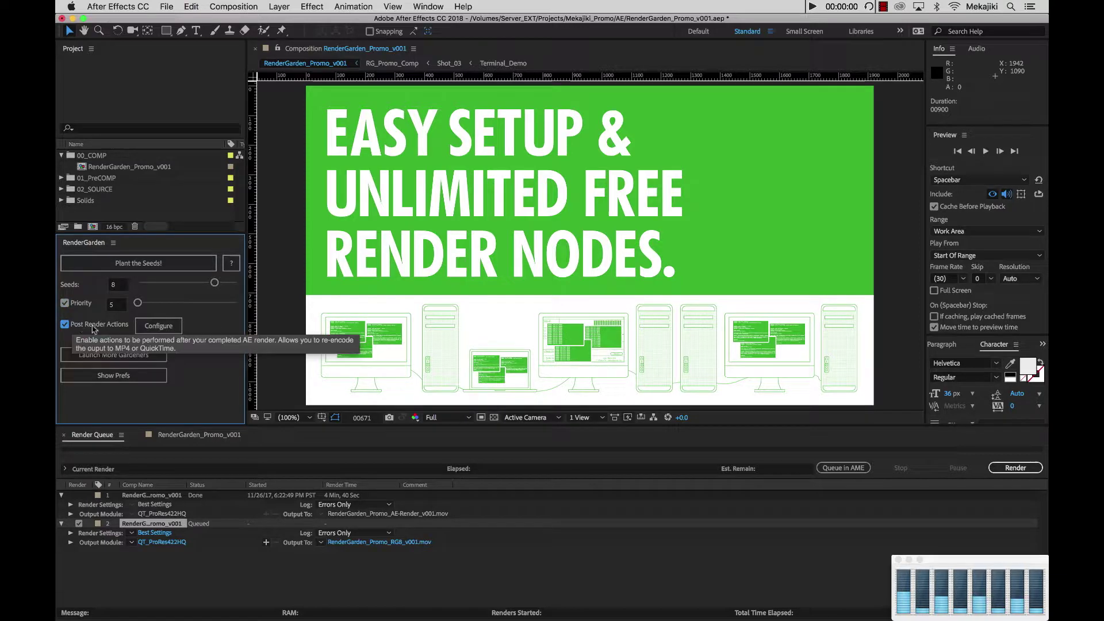
{"action": "left_click", "coordinate": [156, 326]}
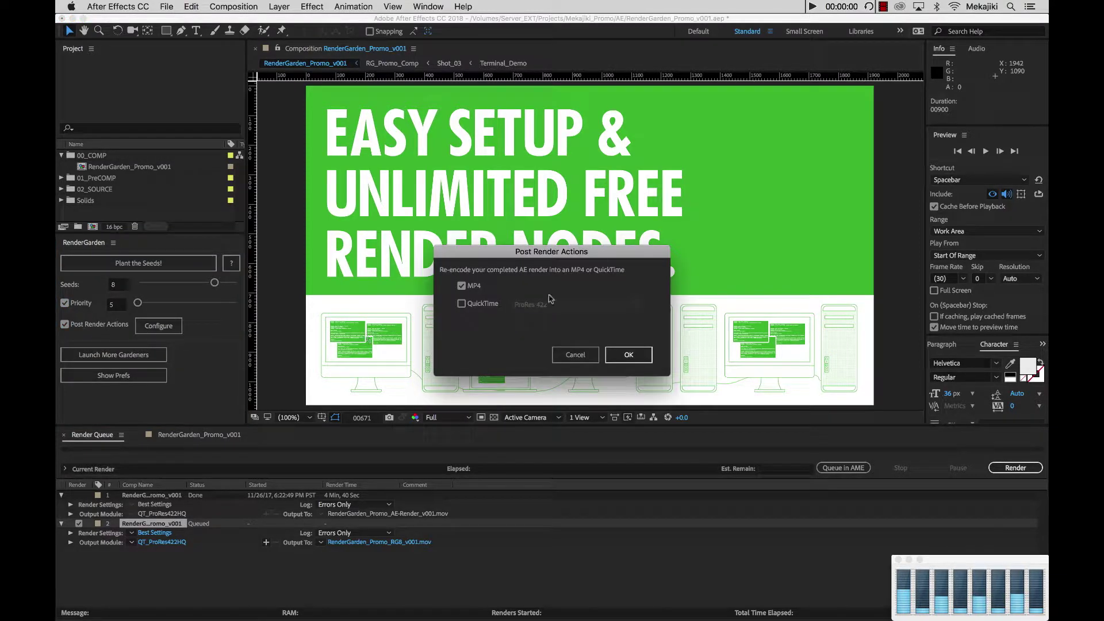
- Keep MP4 re-encoding checked and confirm the Post Render Actions dialog
{"action": "left_click_drag", "start_coordinate": [519, 258], "coordinate": [462, 297]}
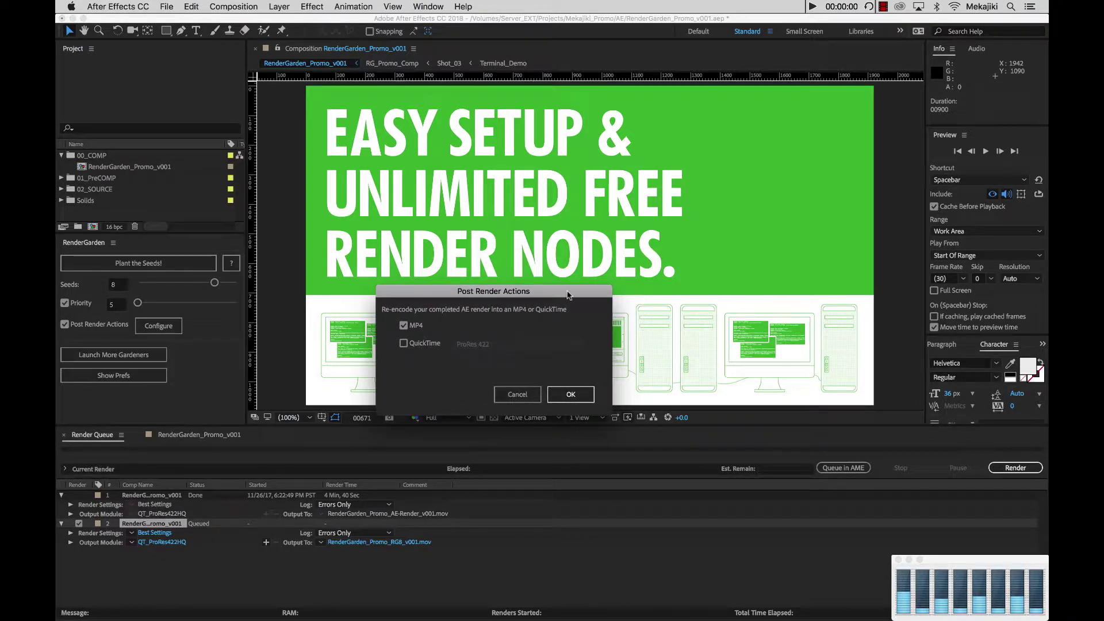
{"action": "left_click", "coordinate": [571, 394]}
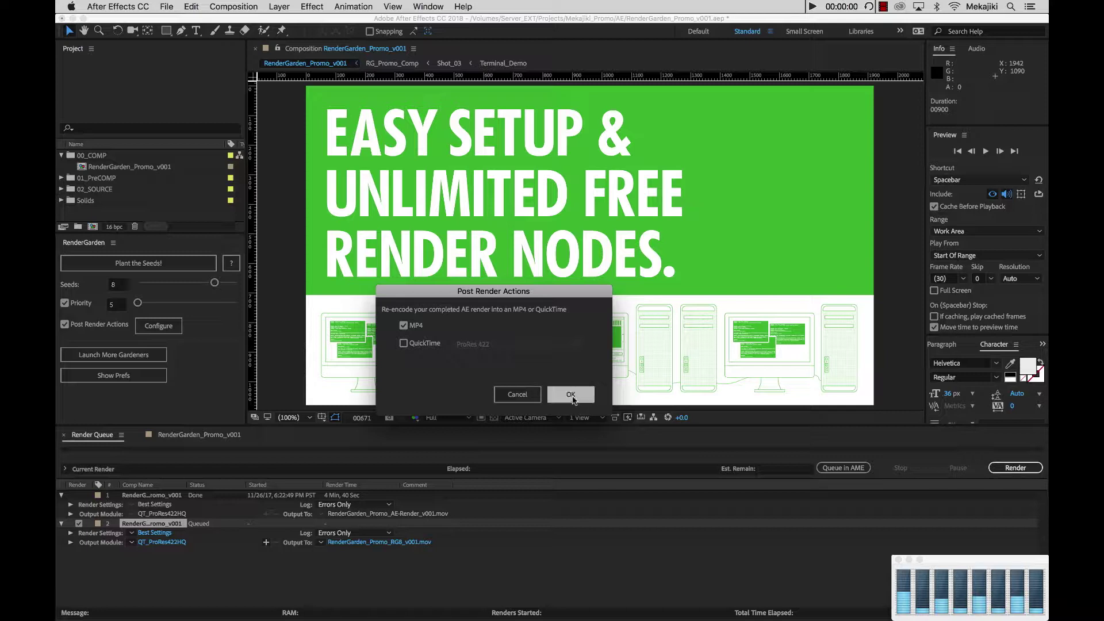
- Plant the RenderGarden seeds for the queued promo render item
{"action": "mouse_move", "coordinate": [195, 301]}
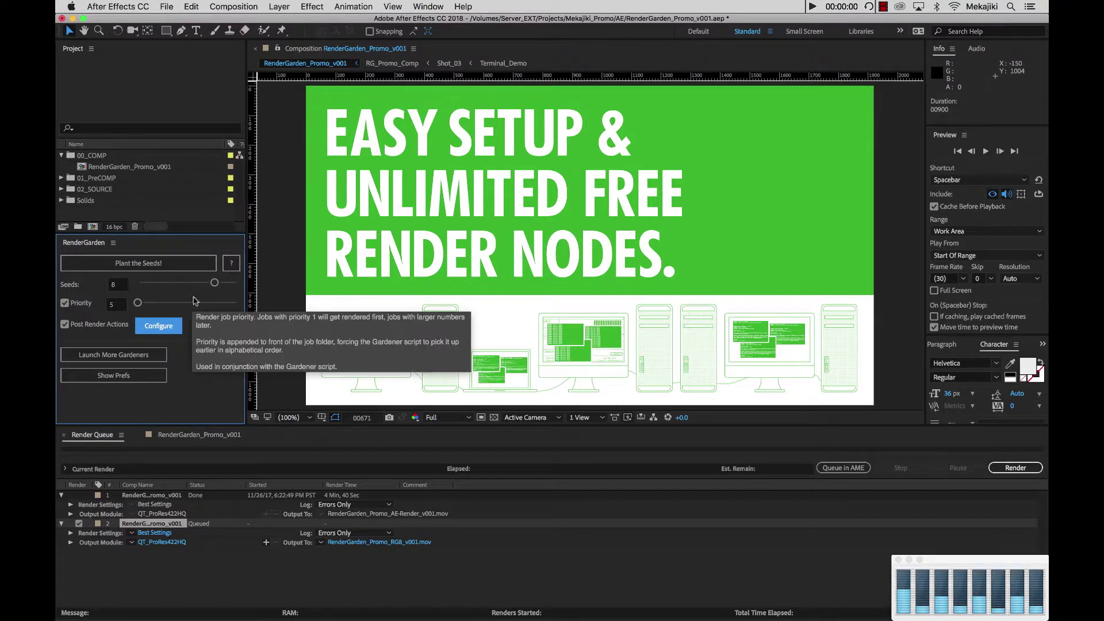
{"action": "left_click", "coordinate": [162, 264]}
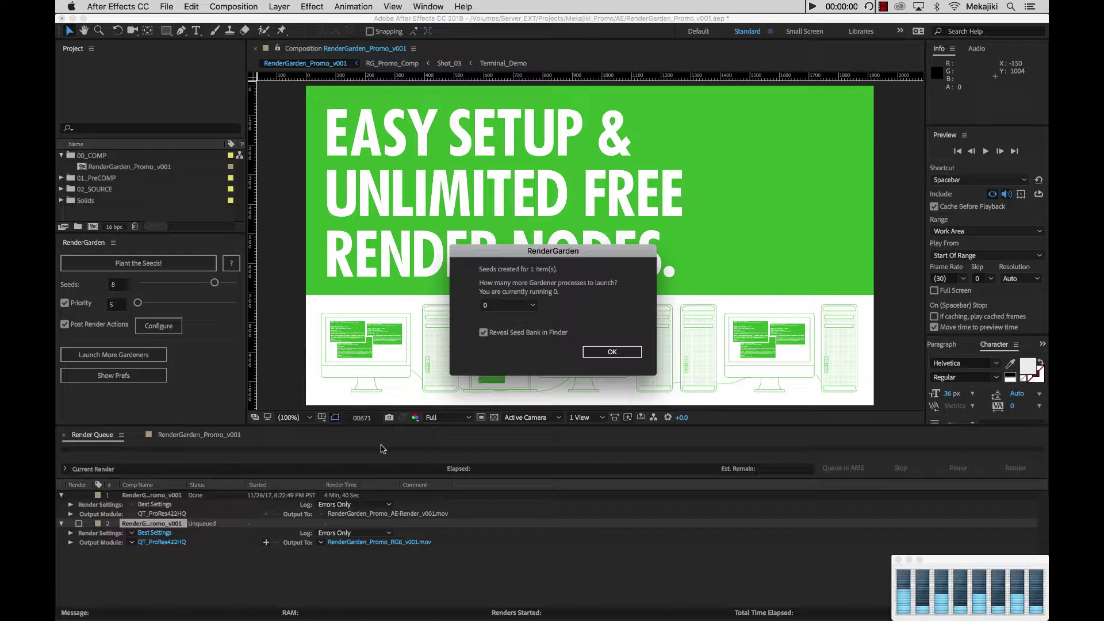
- In Finder, browse Server_EXT's _SeedBank and open the 5_RenderGarden_Promo_v001 folder
{"action": "left_click", "coordinate": [344, 596]}
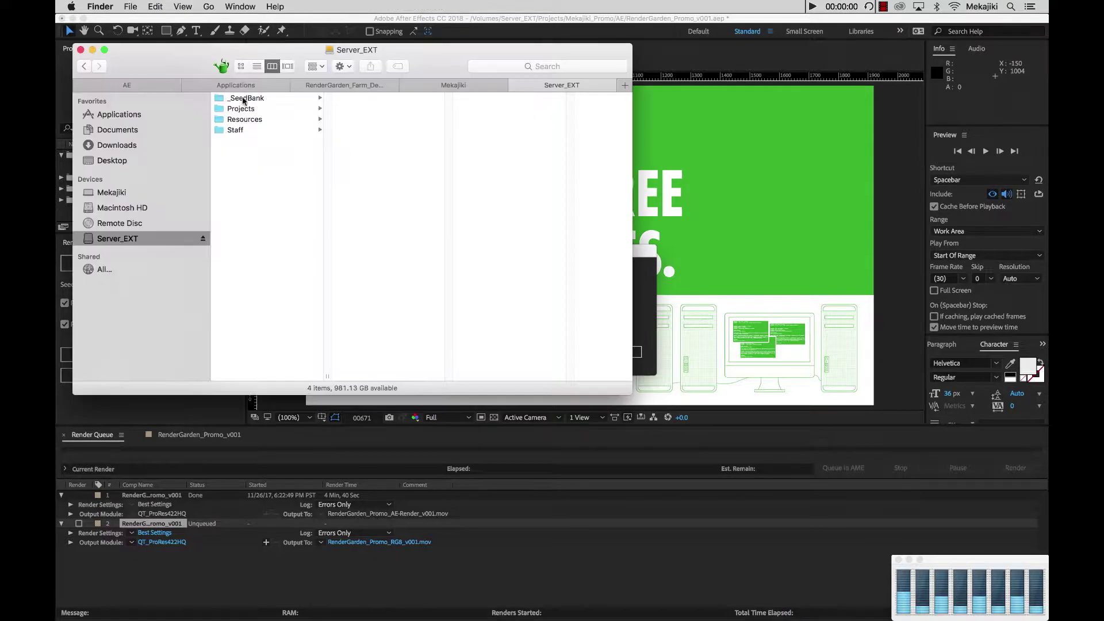
{"action": "left_click", "coordinate": [242, 100]}
{"action": "left_click_drag", "start_coordinate": [446, 374], "coordinate": [544, 376]}
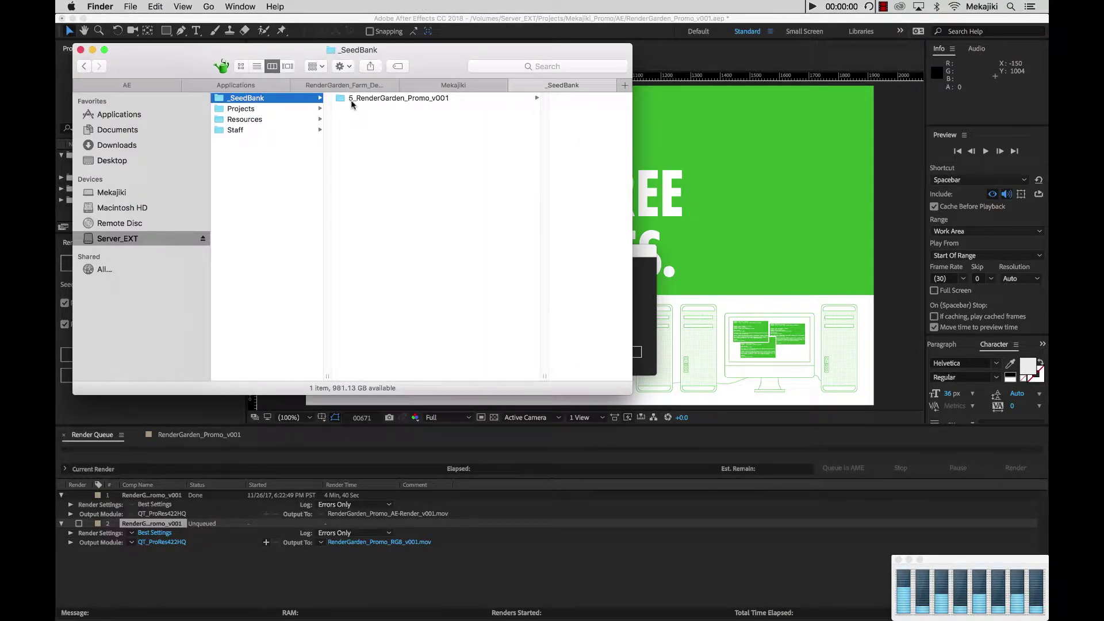
{"action": "left_click_drag", "start_coordinate": [303, 51], "coordinate": [433, 62]}
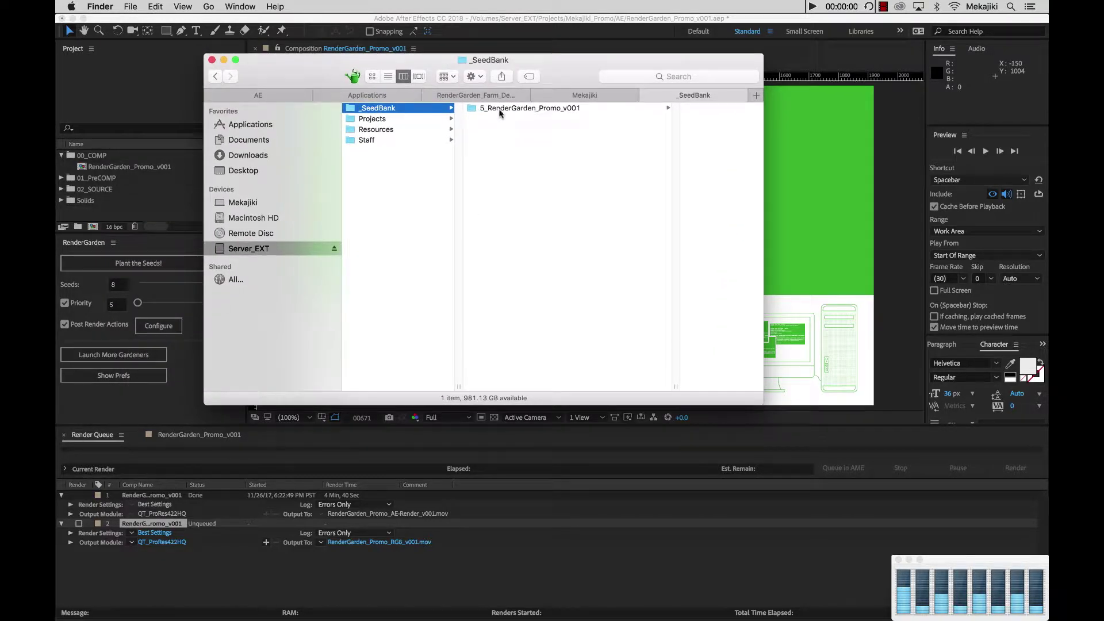
{"action": "left_click", "coordinate": [556, 109]}
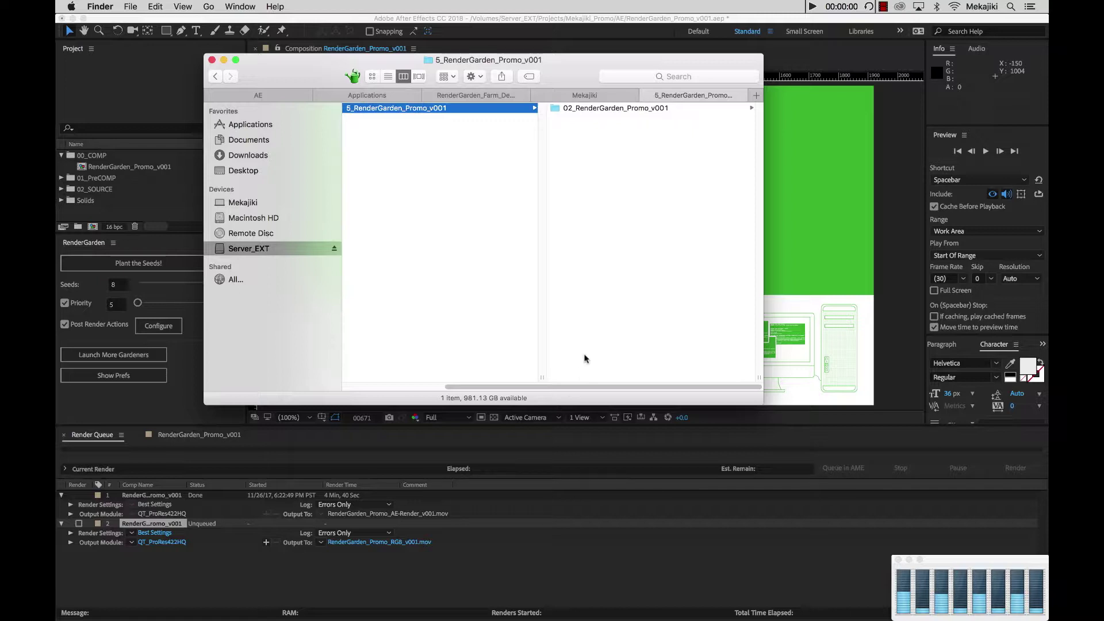
- Open 02_RenderGarden_Promo_v001 in List view and peek inside the _segments folder
{"action": "left_click", "coordinate": [579, 110]}
{"action": "double_click", "coordinate": [579, 111]}
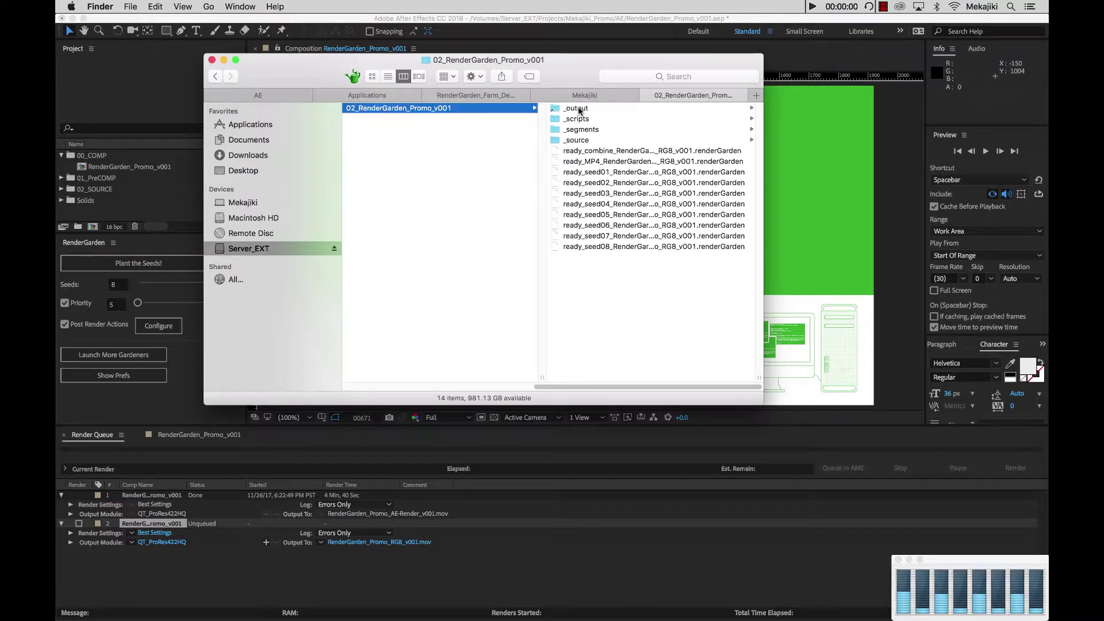
{"action": "left_click", "coordinate": [389, 77]}
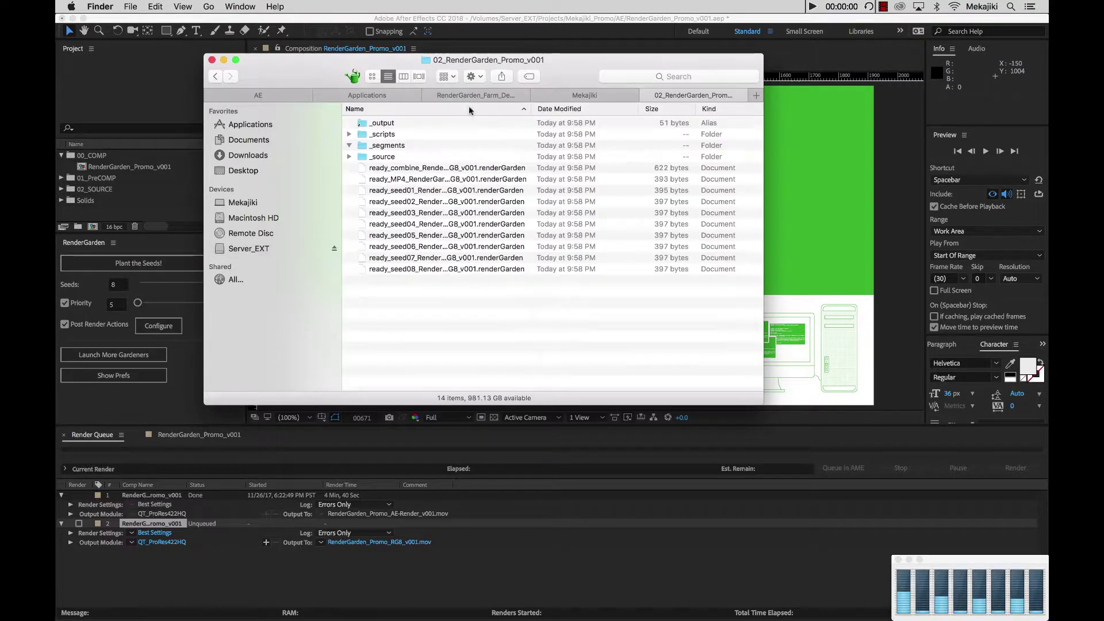
{"action": "left_click", "coordinate": [349, 146]}
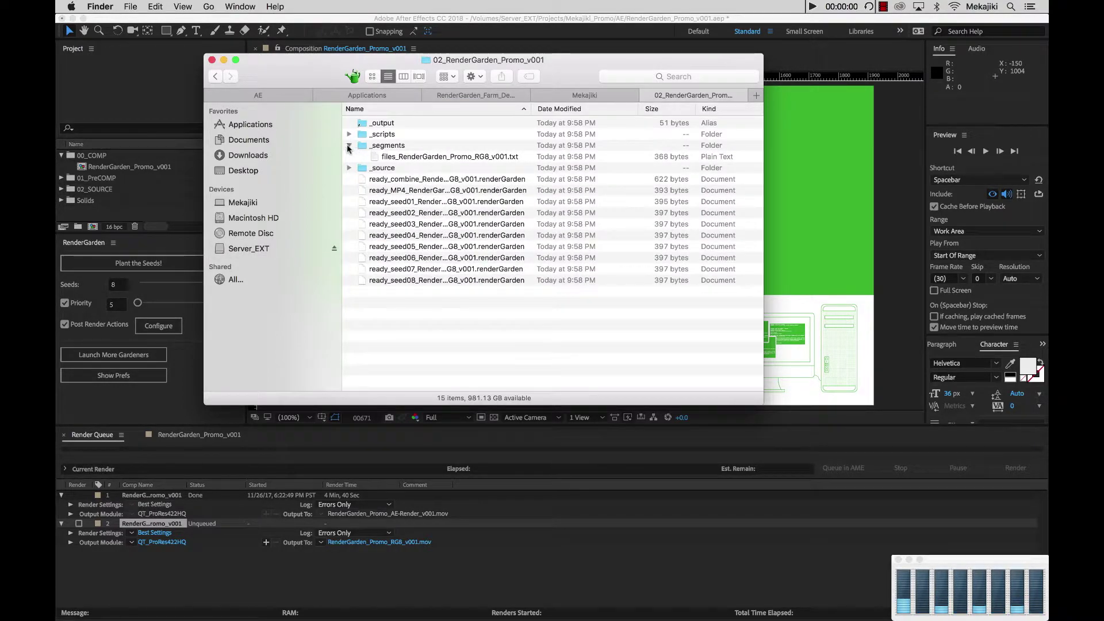
{"action": "left_click", "coordinate": [349, 146]}
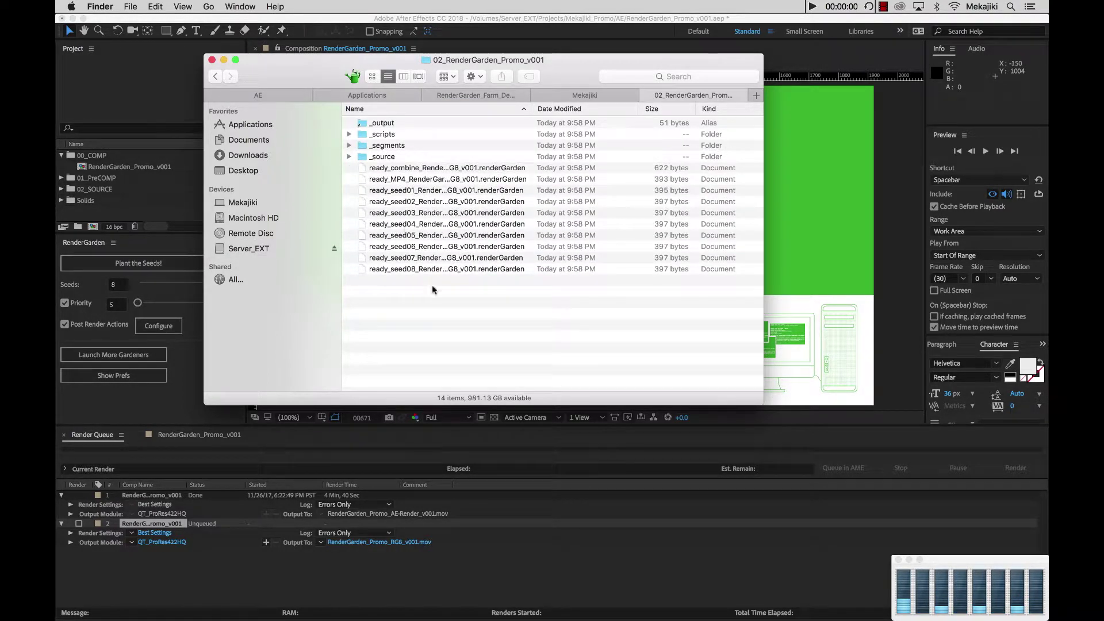
- Check the _output alias to Renders, go back, and expand the _scripts folder
{"action": "double_click", "coordinate": [364, 125]}
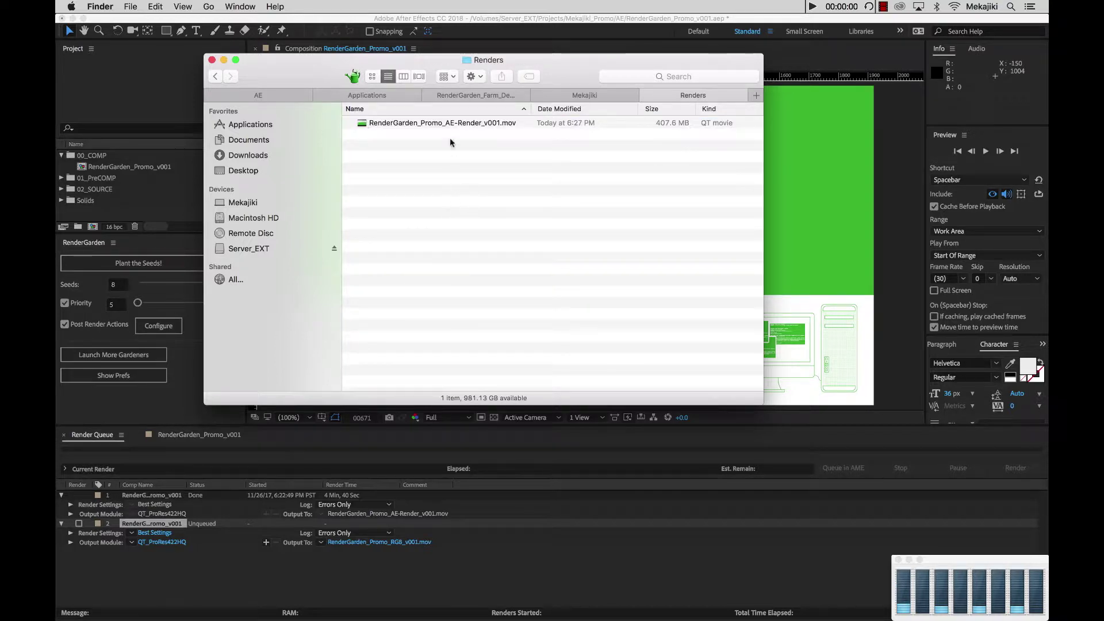
{"action": "left_click", "coordinate": [215, 77]}
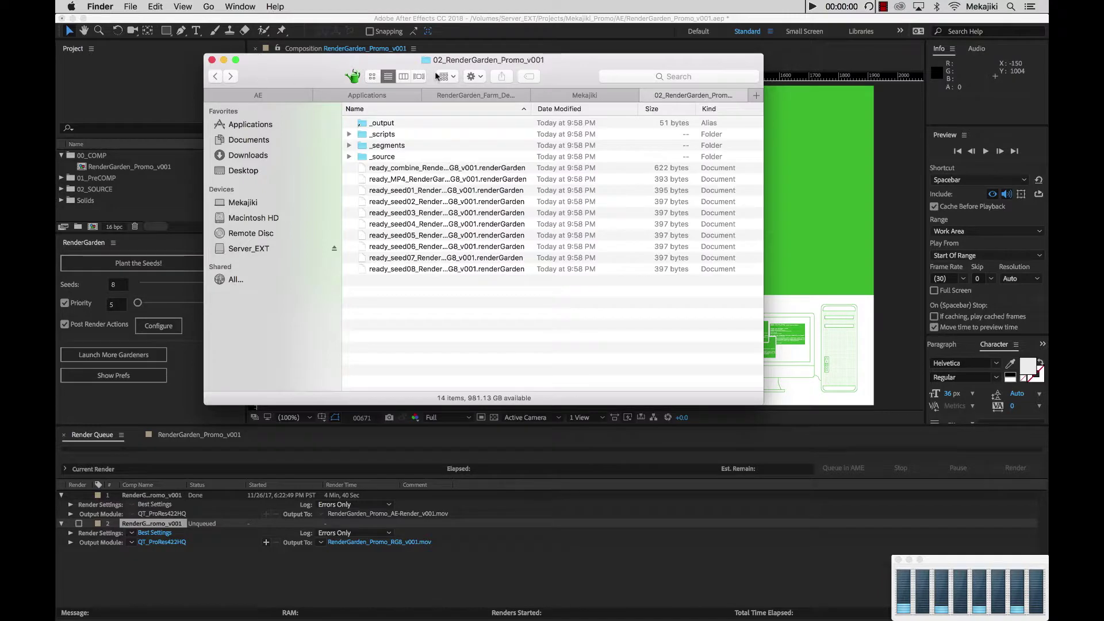
{"action": "left_click", "coordinate": [349, 134]}
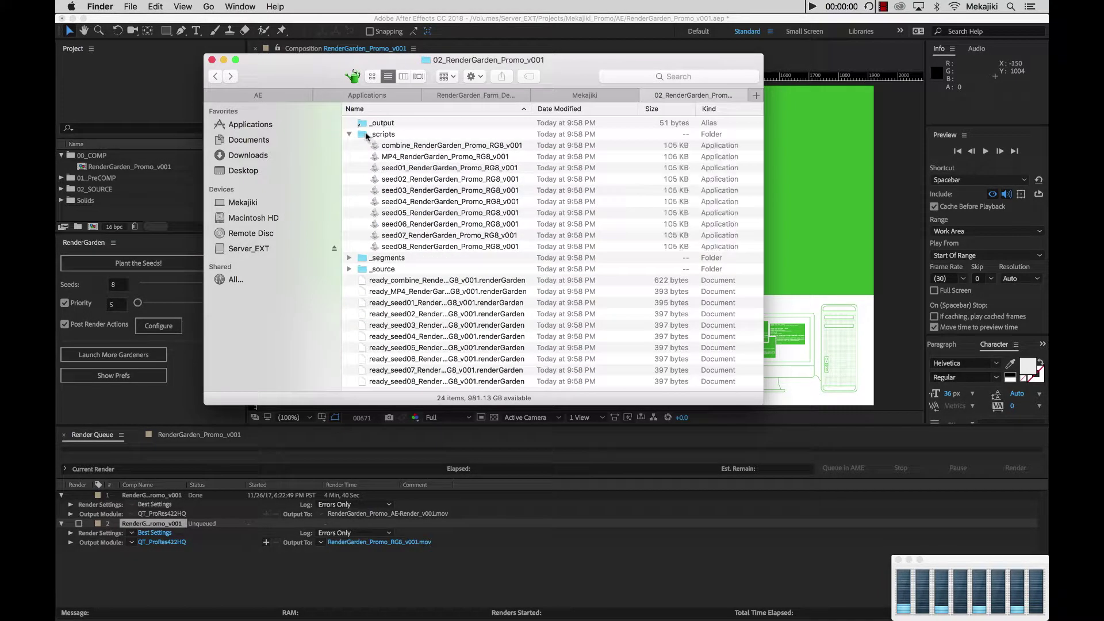
{"action": "left_click", "coordinate": [366, 136]}
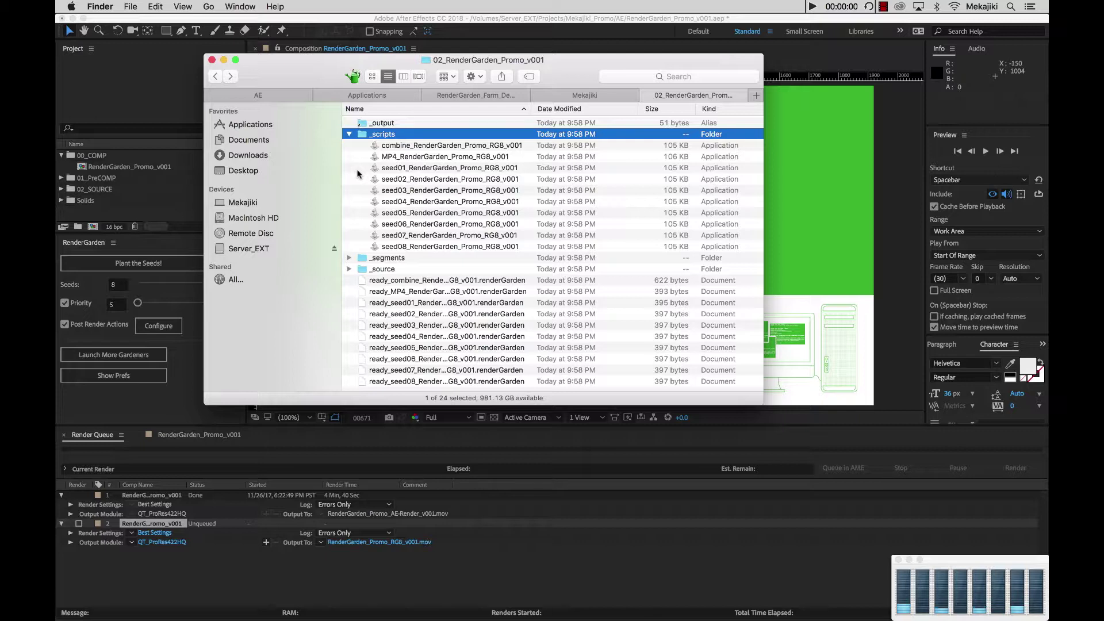
- Collapse _scripts and inspect _segments and _source, including the RenderGarden_Promo_v001.aep project
{"action": "left_click", "coordinate": [349, 134]}
{"action": "left_click", "coordinate": [351, 146]}
{"action": "left_click", "coordinate": [349, 146]}
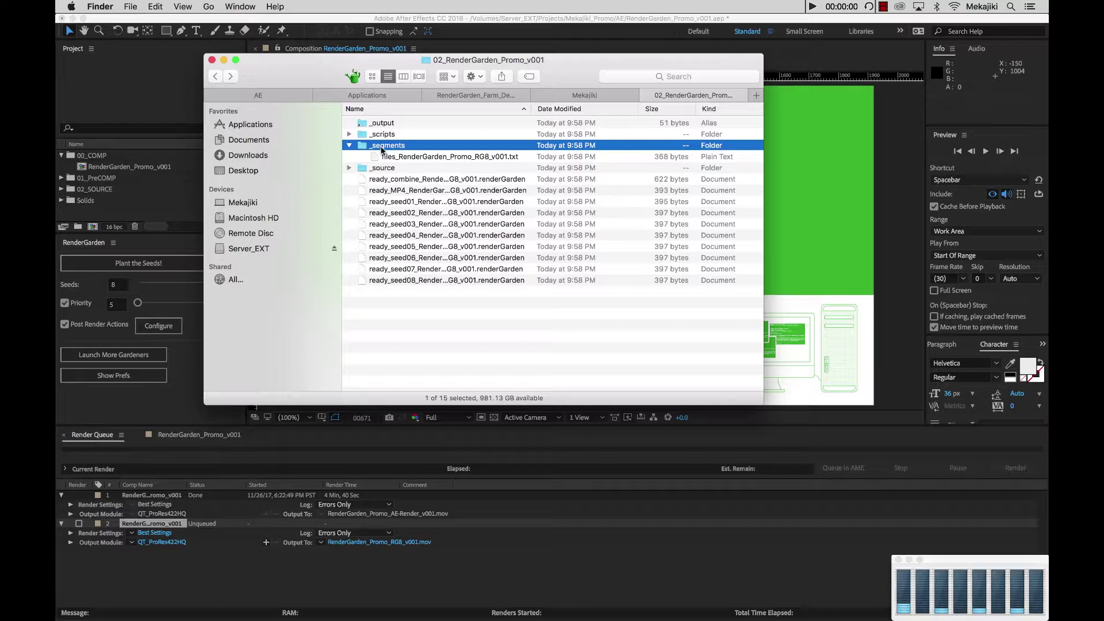
{"action": "left_click", "coordinate": [349, 145]}
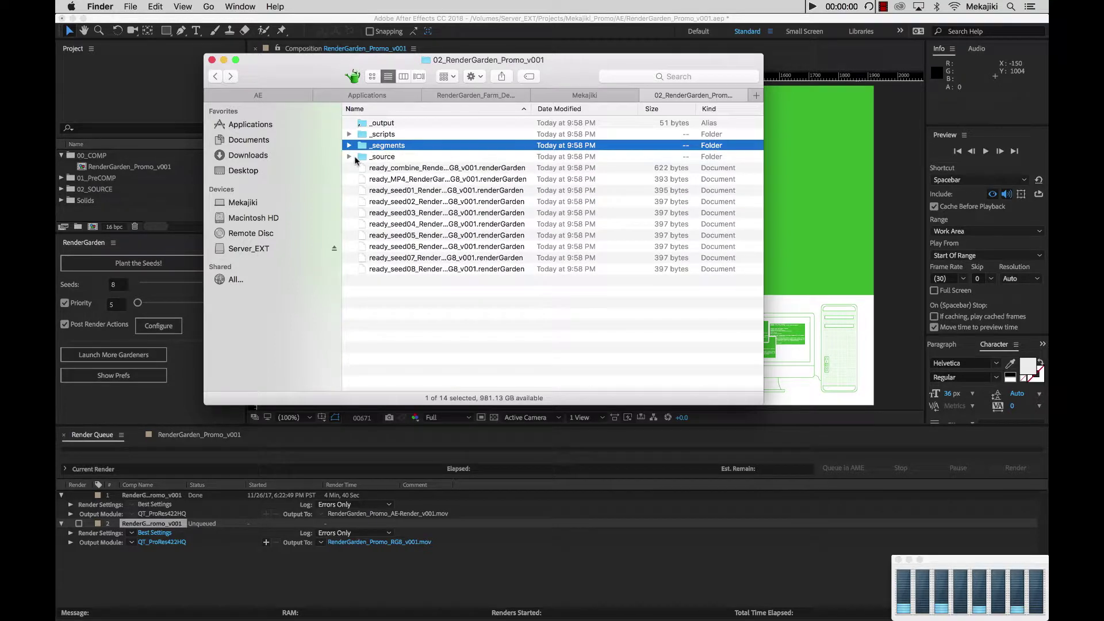
{"action": "left_click", "coordinate": [368, 157]}
{"action": "left_click", "coordinate": [348, 157]}
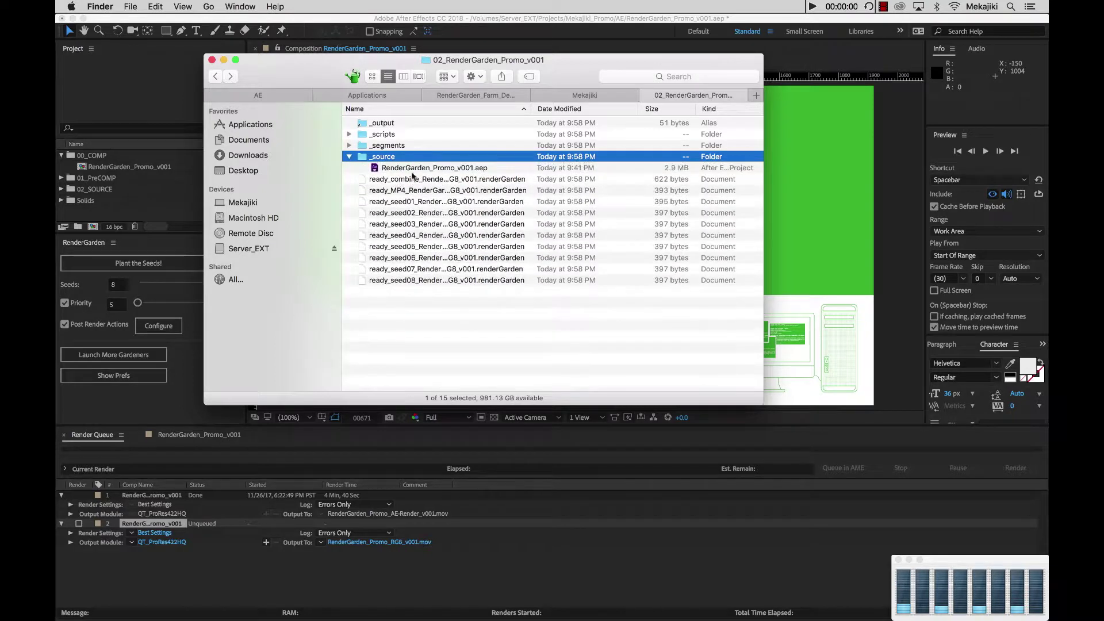
{"action": "left_click", "coordinate": [414, 169]}
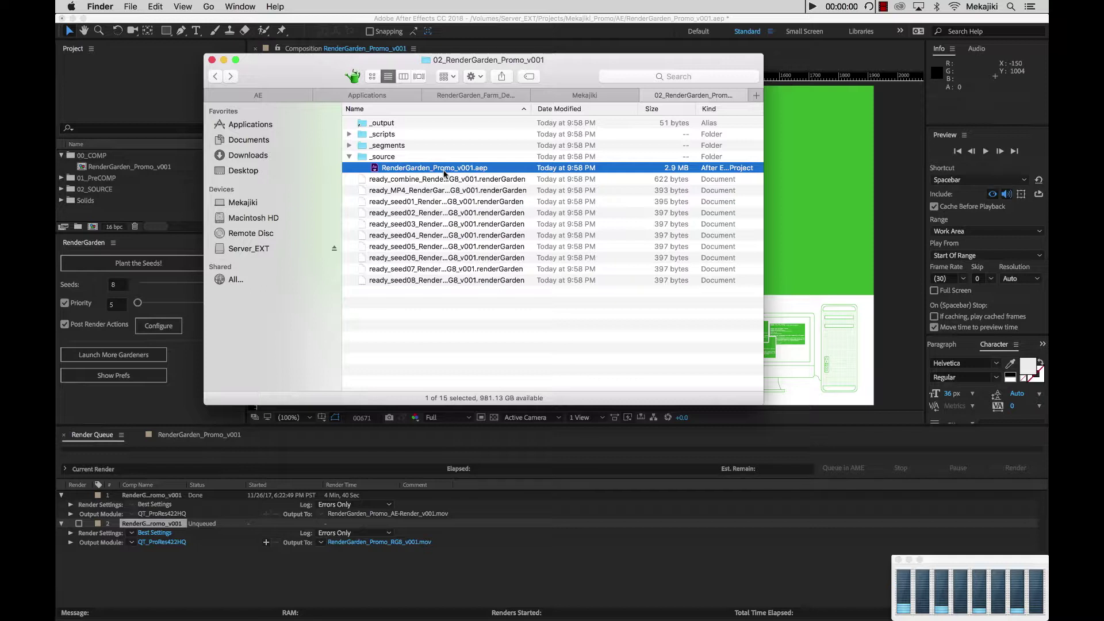
{"action": "left_click", "coordinate": [350, 158]}
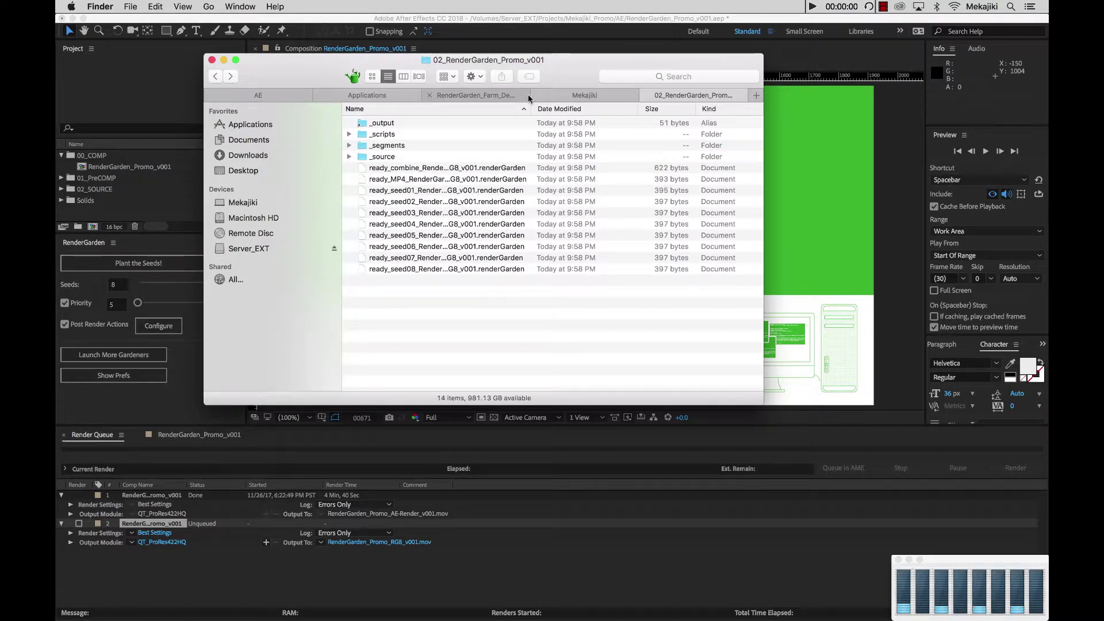
- Widen the Name column to show full file names and review the seed01–seed08 files
{"action": "left_click_drag", "start_coordinate": [532, 110], "coordinate": [614, 111]}
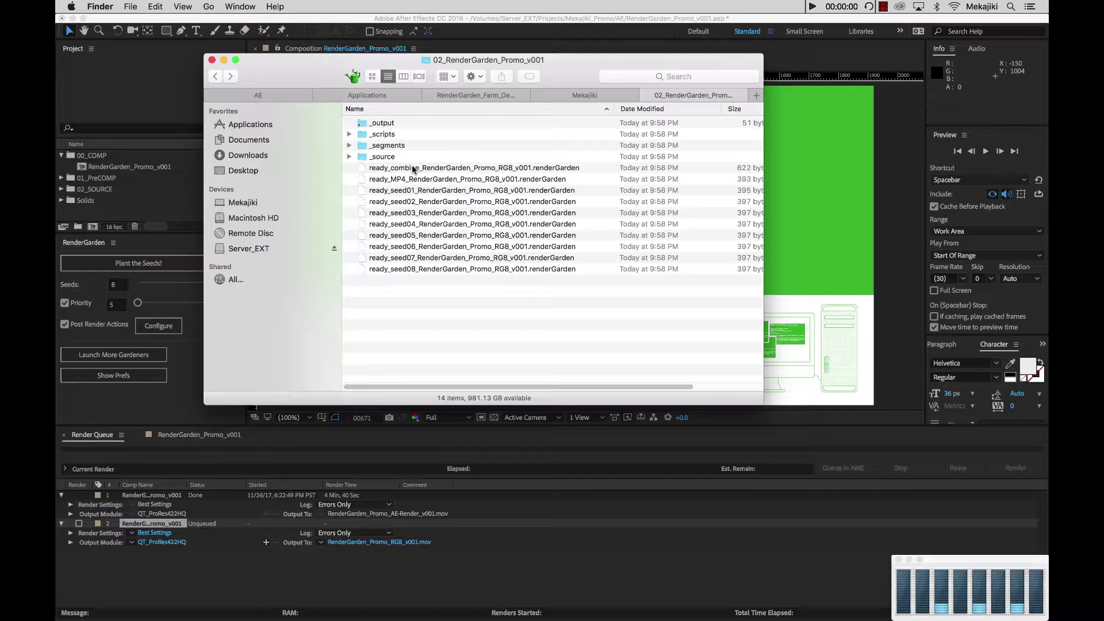
{"action": "left_click", "coordinate": [413, 191]}
{"action": "left_click", "coordinate": [418, 269], "text": "shift"}
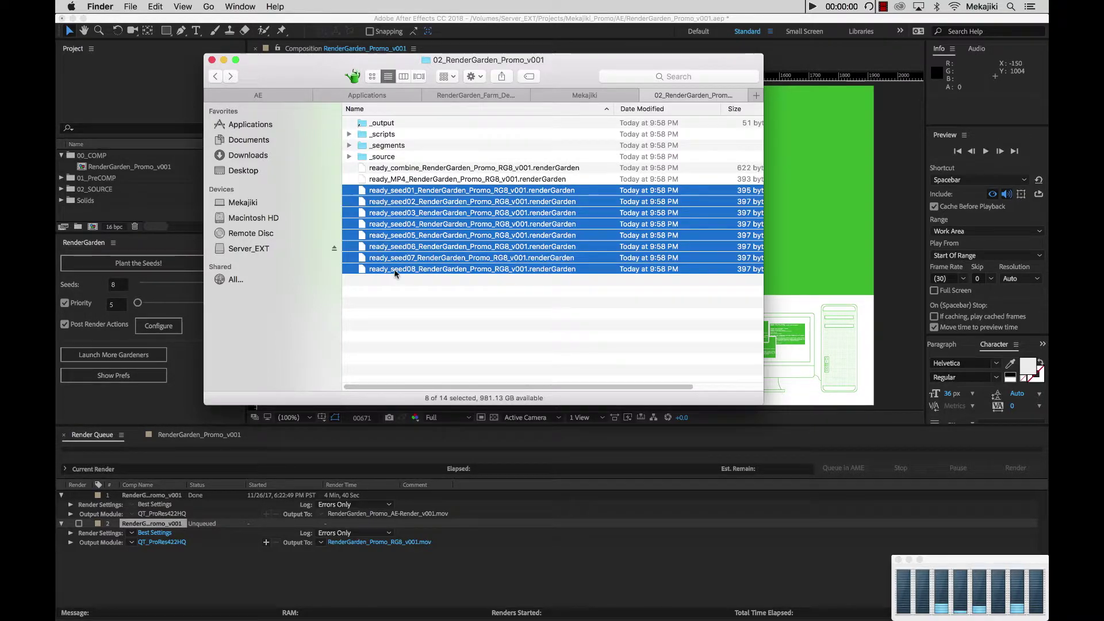
{"action": "left_click", "coordinate": [392, 302]}
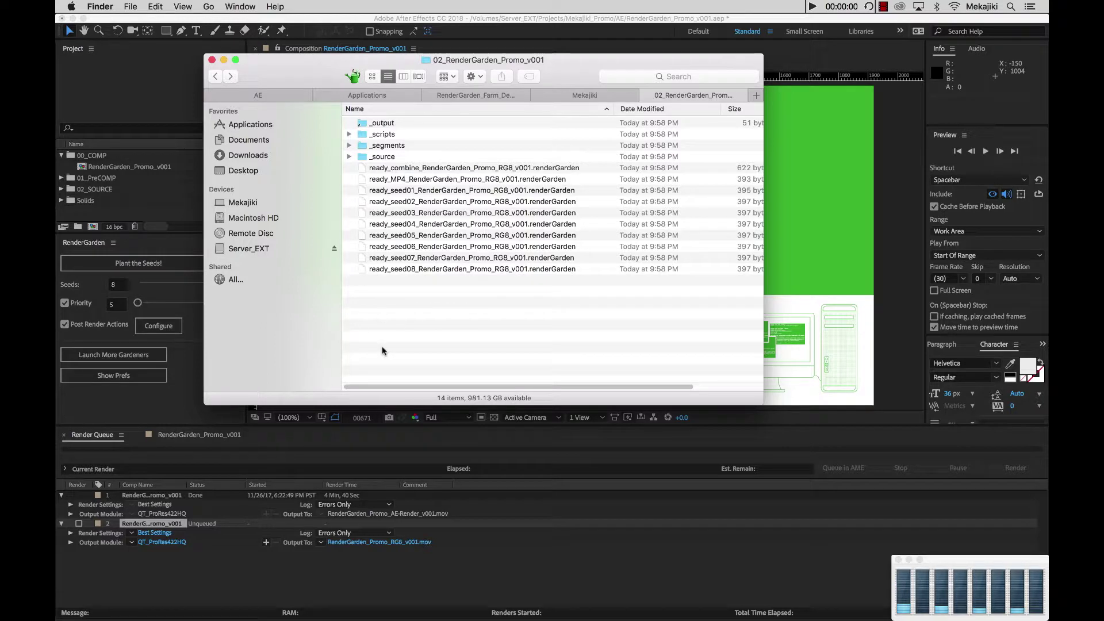
{"action": "left_click_drag", "start_coordinate": [564, 70], "coordinate": [577, 114]}
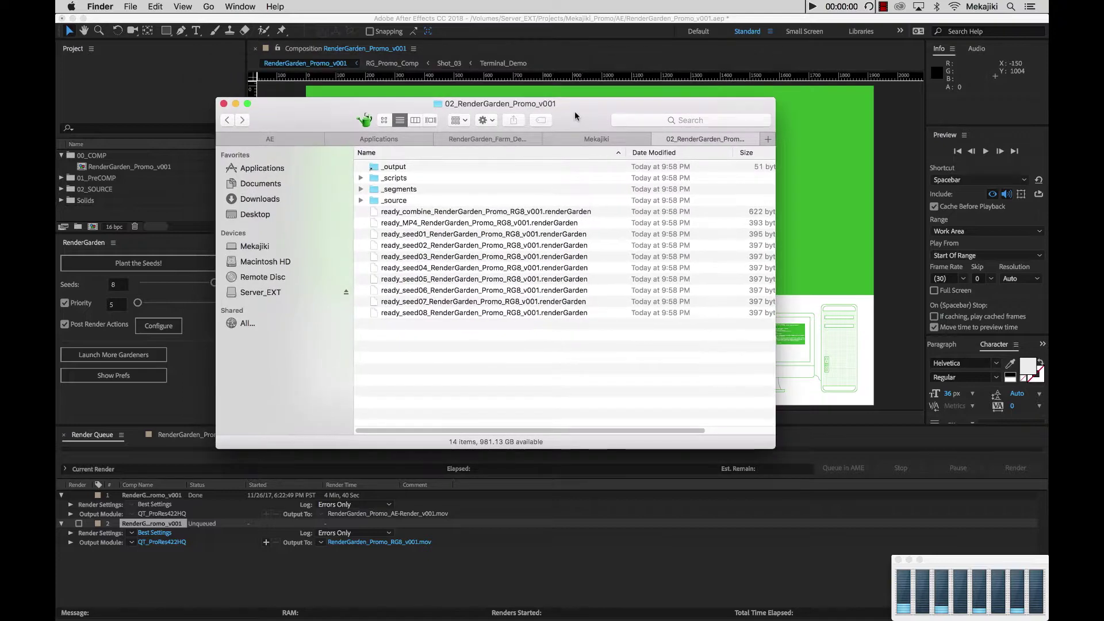
{"action": "left_click", "coordinate": [586, 37]}
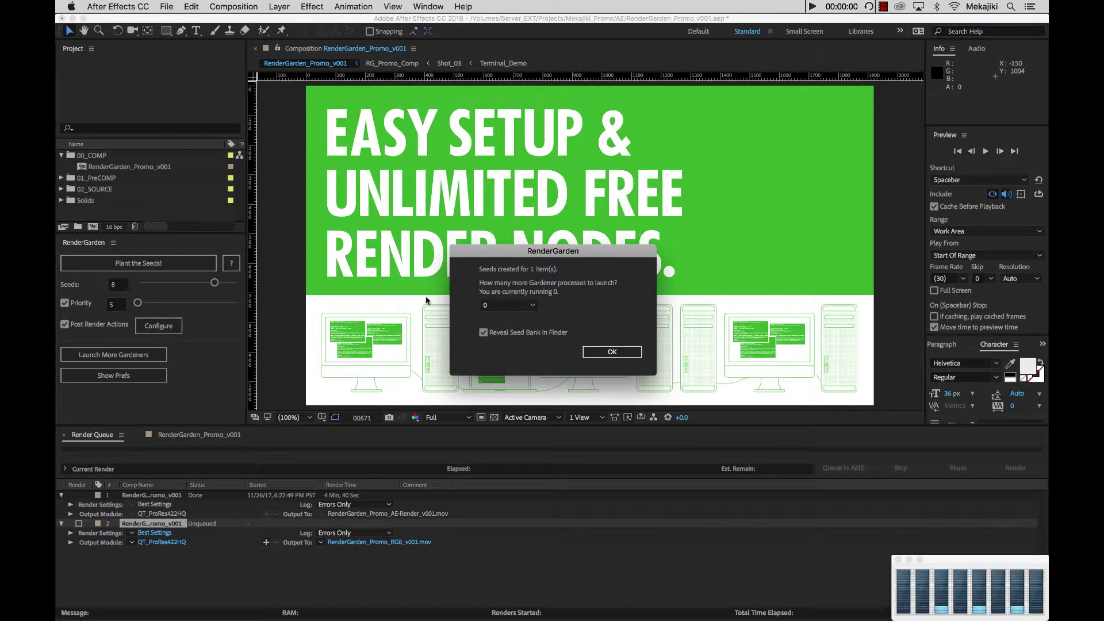
- Launch 4 more Gardener processes with Reveal Seed Bank in Finder unchecked
{"action": "left_click", "coordinate": [520, 310]}
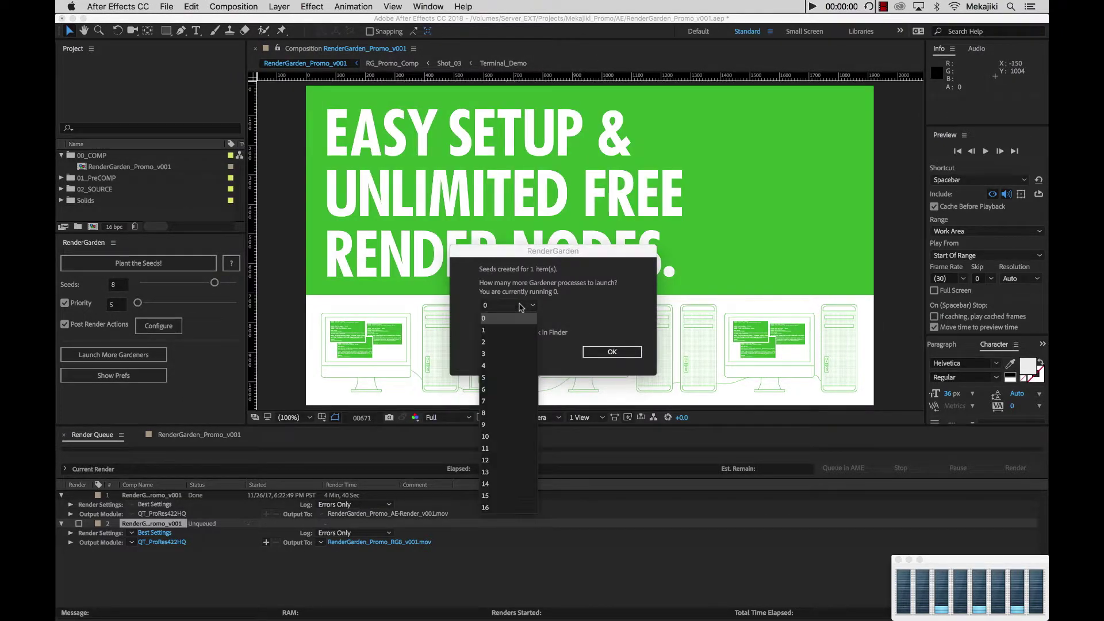
{"action": "left_click", "coordinate": [499, 367]}
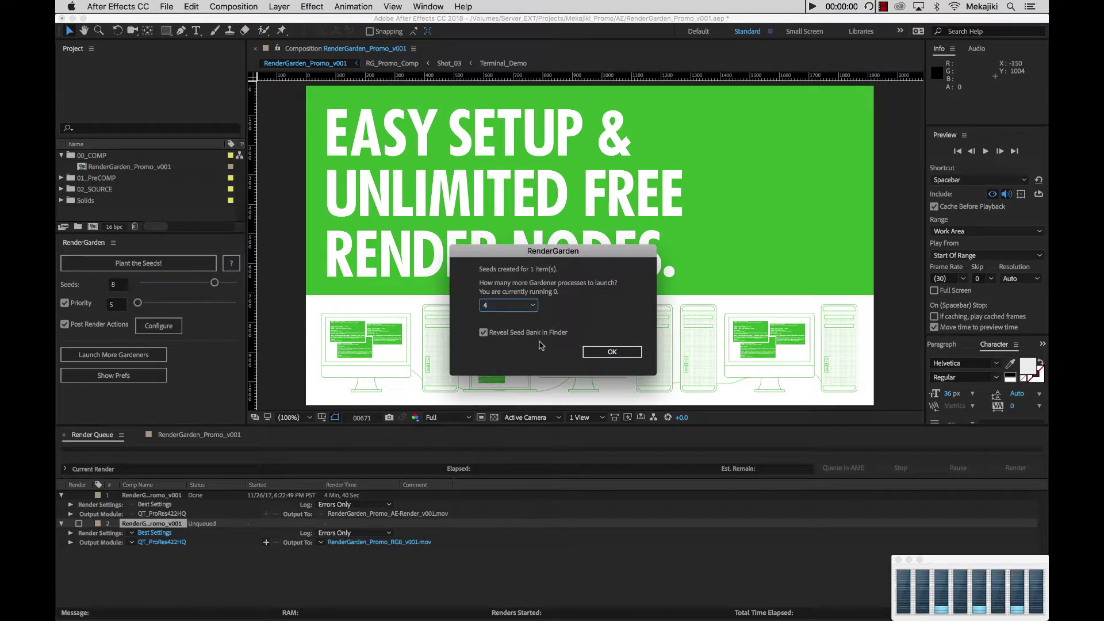
{"action": "left_click", "coordinate": [492, 336]}
{"action": "left_click", "coordinate": [484, 334]}
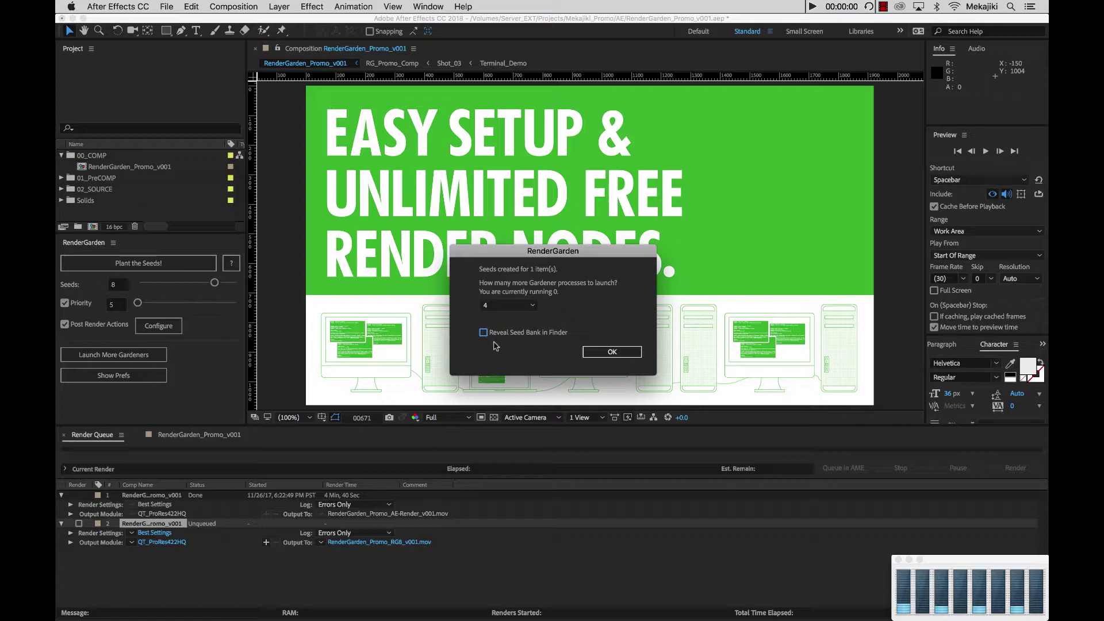
{"action": "left_click", "coordinate": [600, 349]}
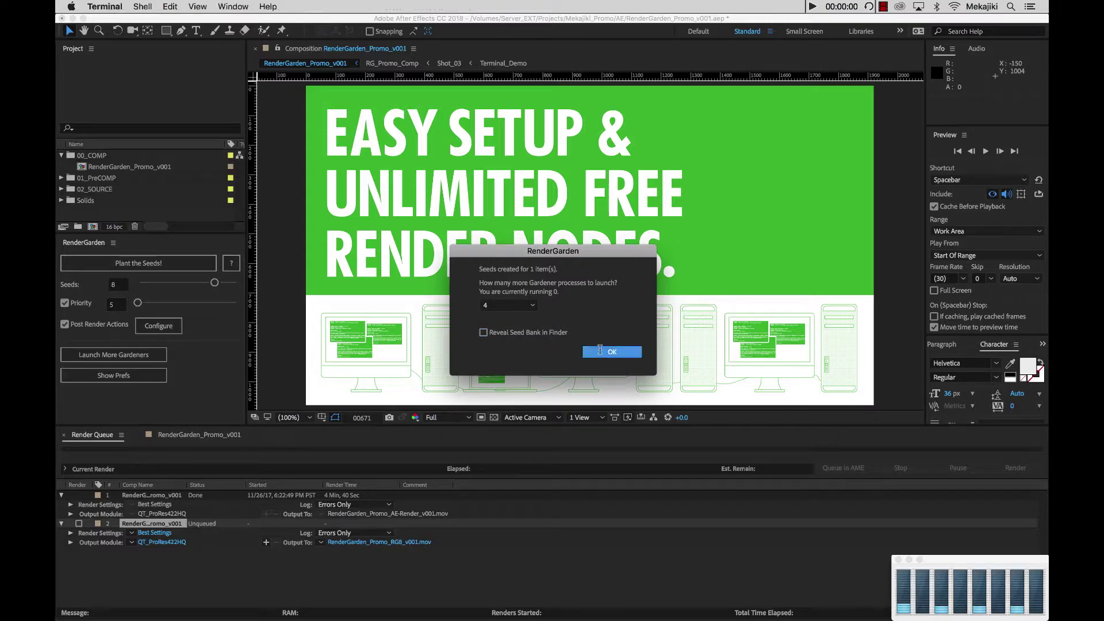
- Arrange the four Gardener terminal windows into the four corners of the screen
{"action": "mouse_move", "coordinate": [568, 610]}
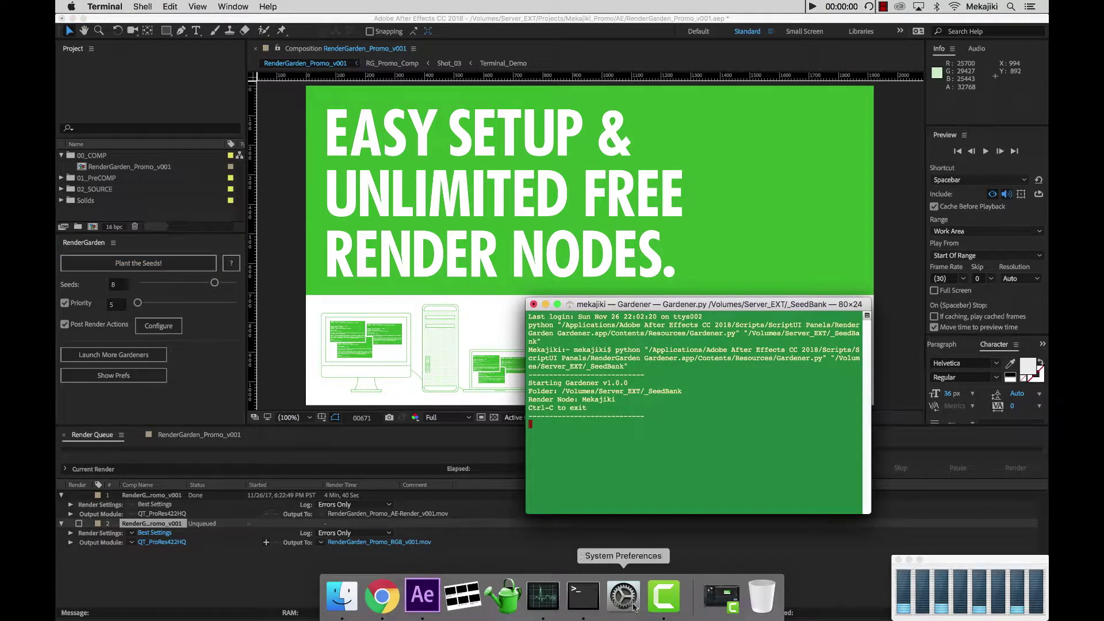
{"action": "left_click_drag", "start_coordinate": [659, 306], "coordinate": [283, 50]}
{"action": "left_click_drag", "start_coordinate": [598, 301], "coordinate": [580, 55]}
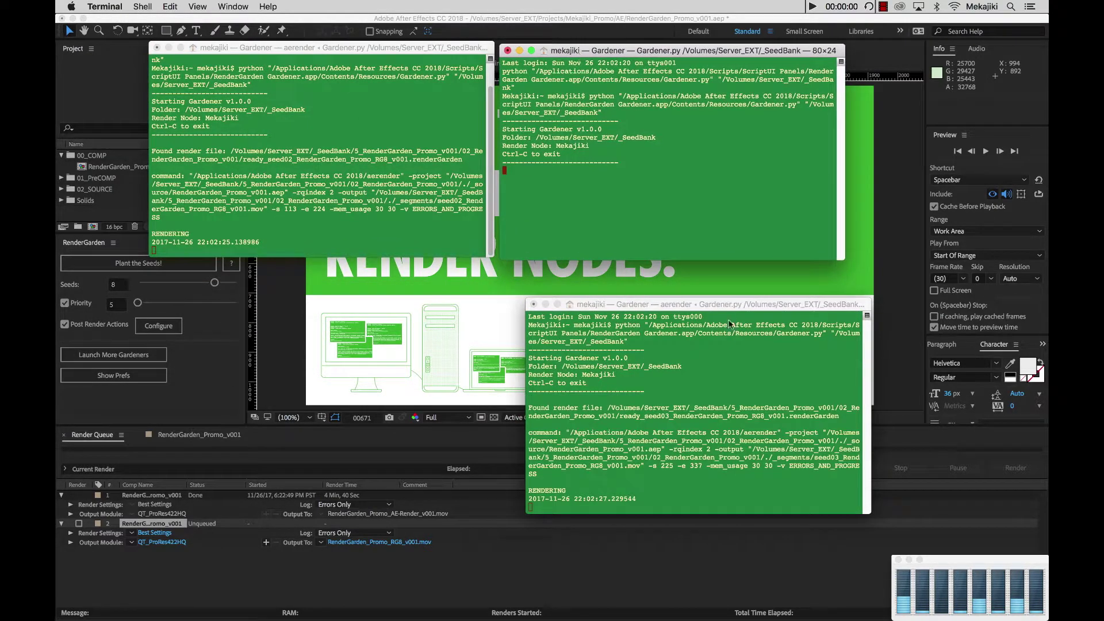
{"action": "left_click_drag", "start_coordinate": [726, 306], "coordinate": [351, 276]}
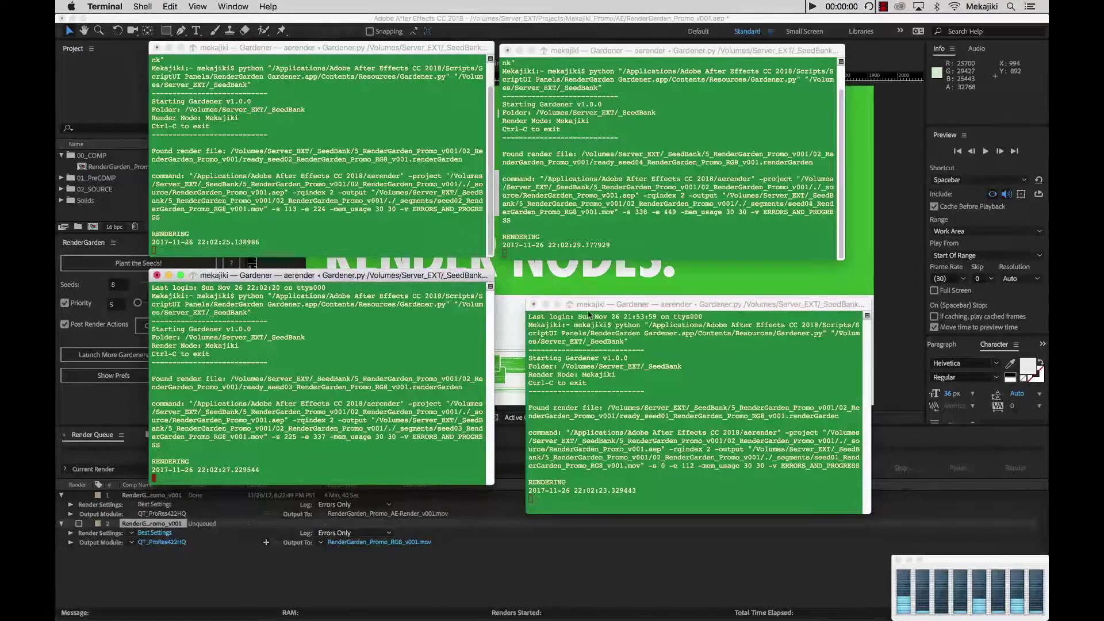
{"action": "left_click_drag", "start_coordinate": [564, 309], "coordinate": [539, 278]}
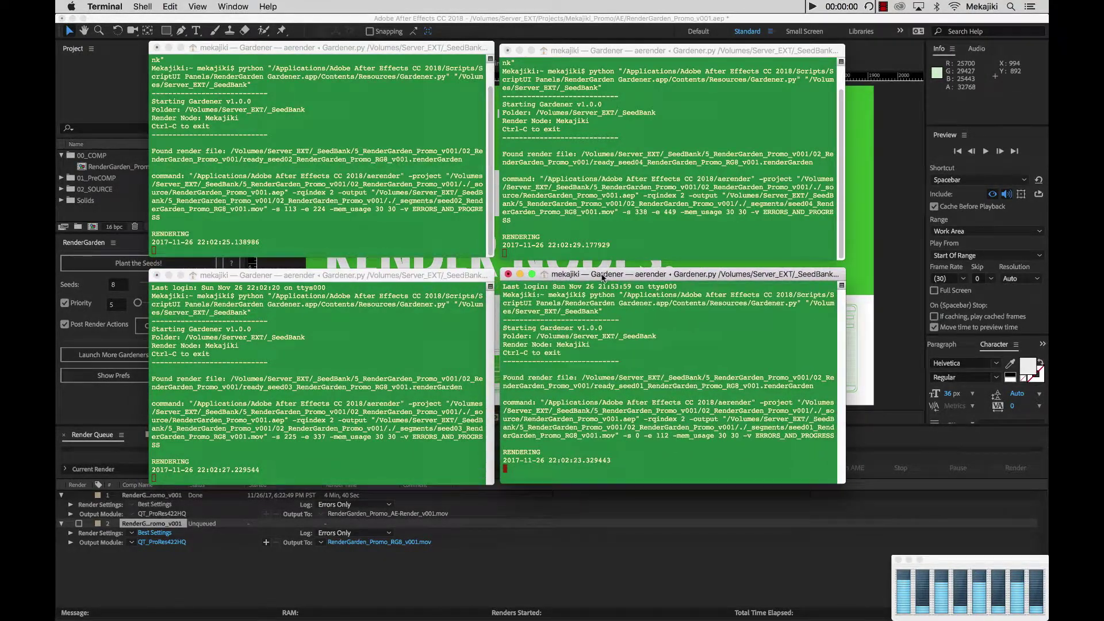
- Confirm that rendering_seed01–04 appear in the promo folder, then move the folder window aside
{"action": "left_click", "coordinate": [341, 608]}
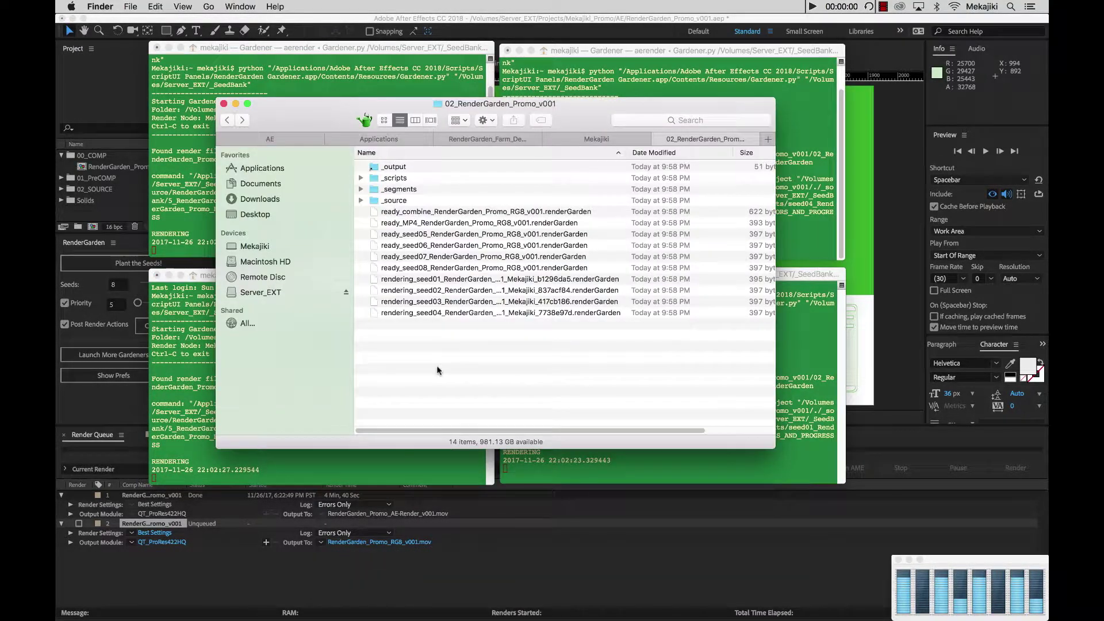
{"action": "left_click", "coordinate": [444, 280]}
{"action": "left_click", "coordinate": [444, 316], "text": "shift"}
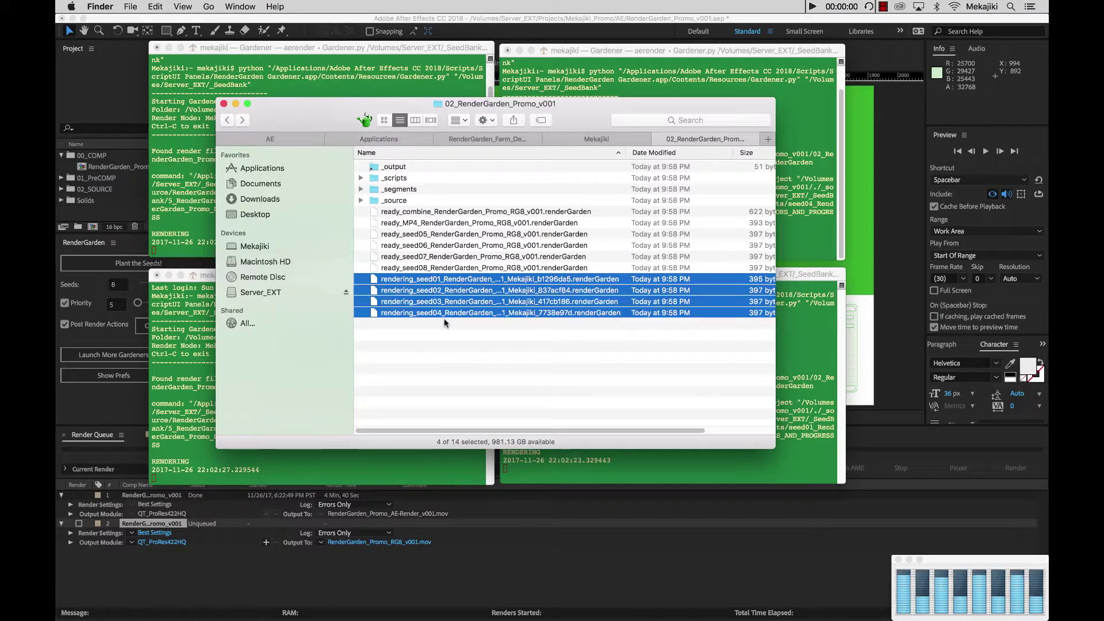
{"action": "left_click", "coordinate": [460, 337]}
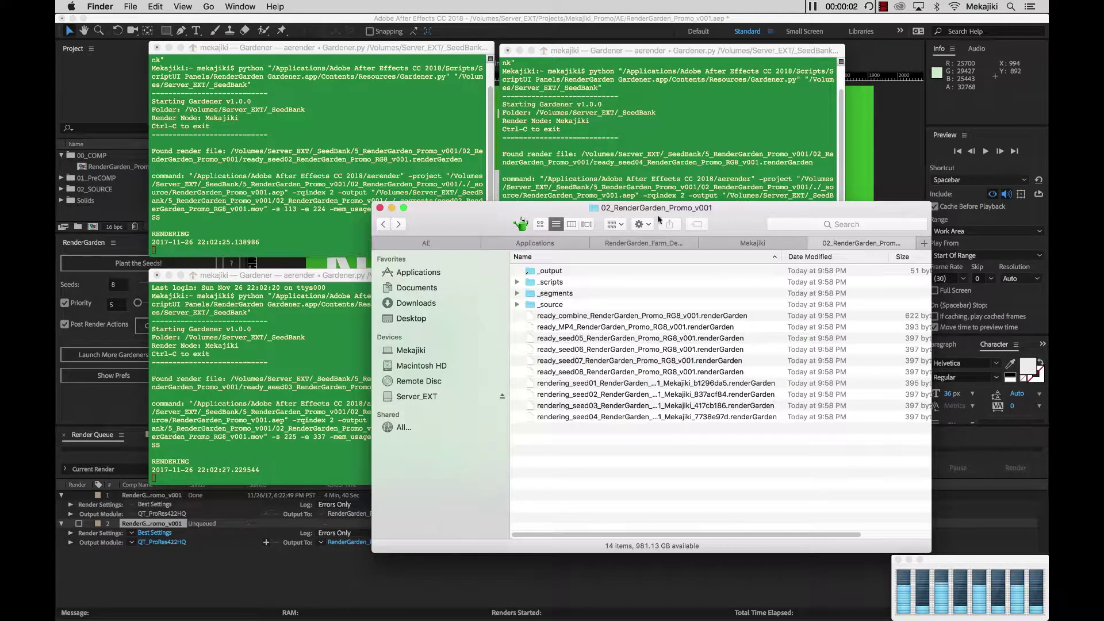
{"action": "left_click_drag", "start_coordinate": [477, 217], "coordinate": [508, 171]}
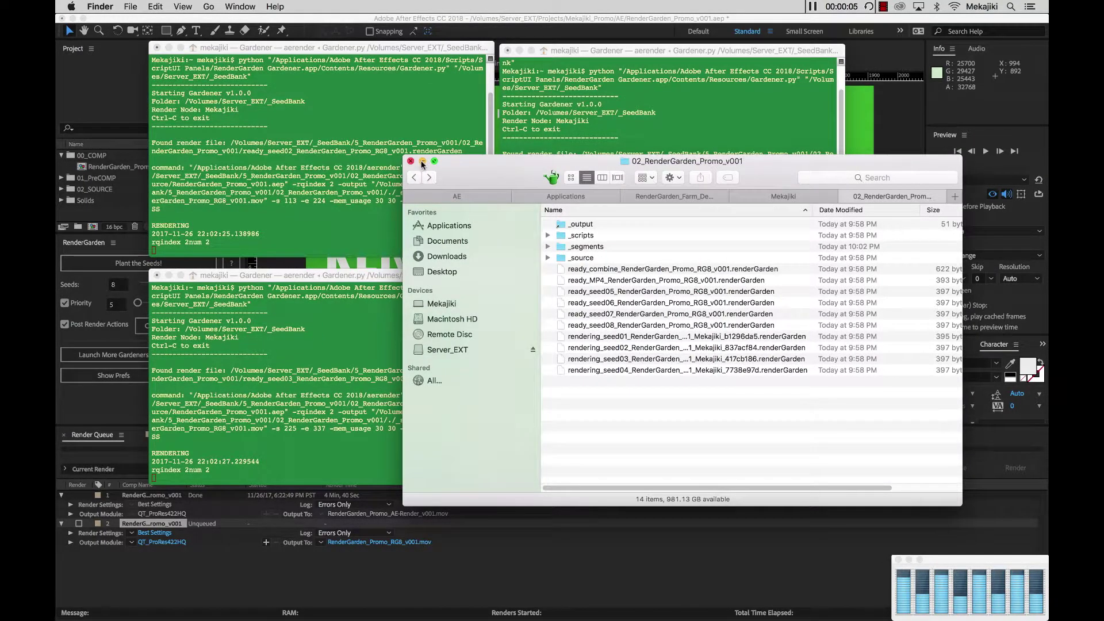
- Watch the Gardener terminals and check the complete_seed01 file in the promo folder
{"action": "left_click_drag", "start_coordinate": [451, 163], "coordinate": [450, 169]}
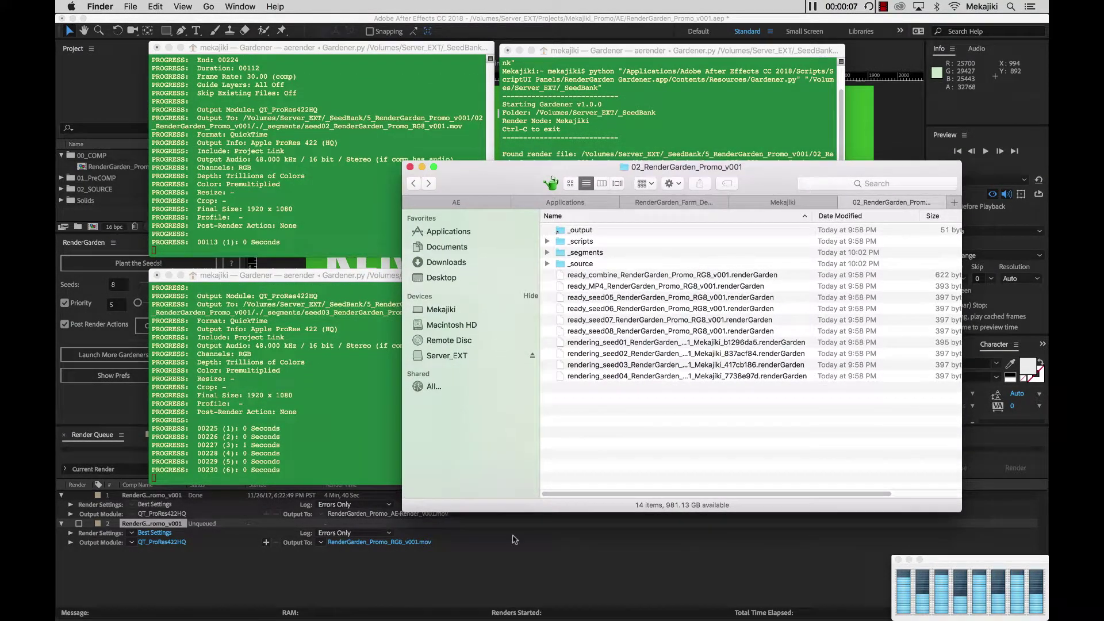
{"action": "left_click", "coordinate": [561, 595]}
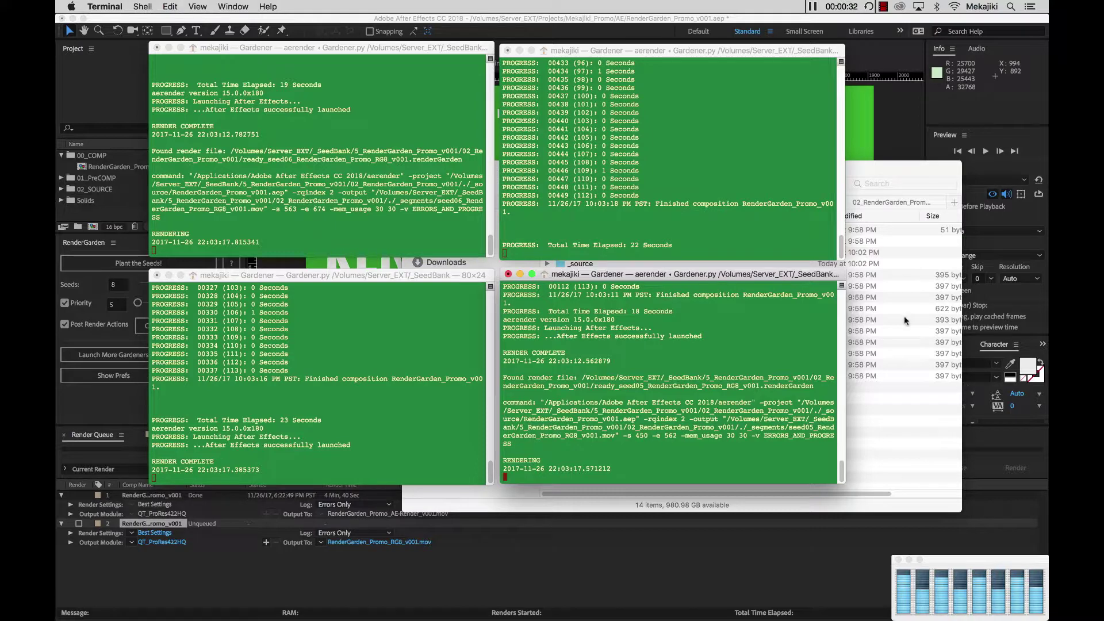
{"action": "left_click_drag", "start_coordinate": [878, 173], "coordinate": [914, 173]}
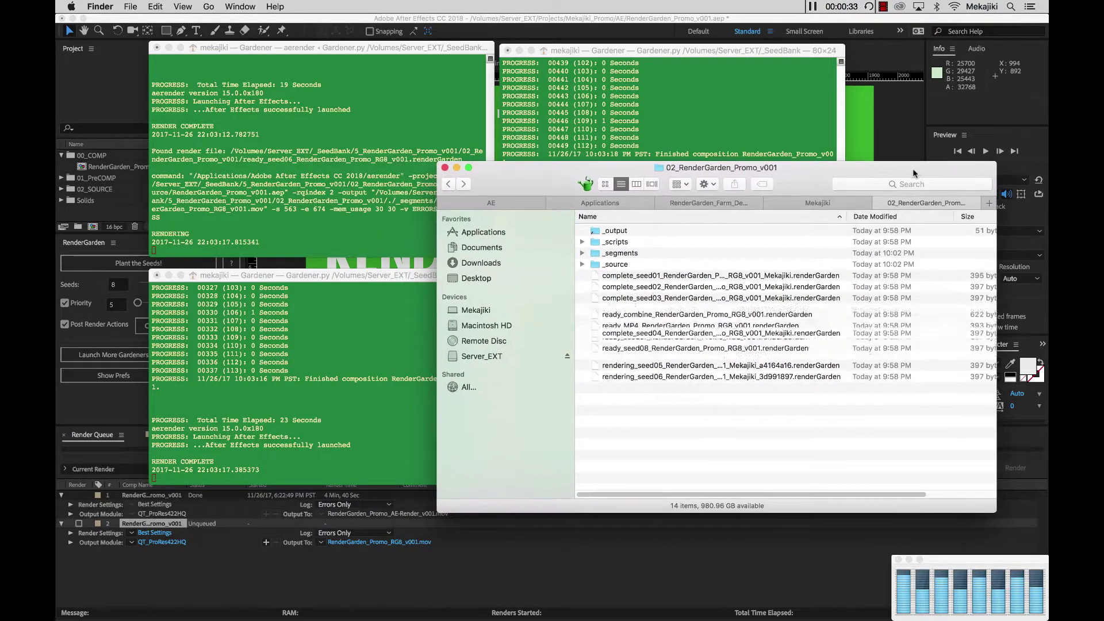
{"action": "left_click", "coordinate": [643, 280]}
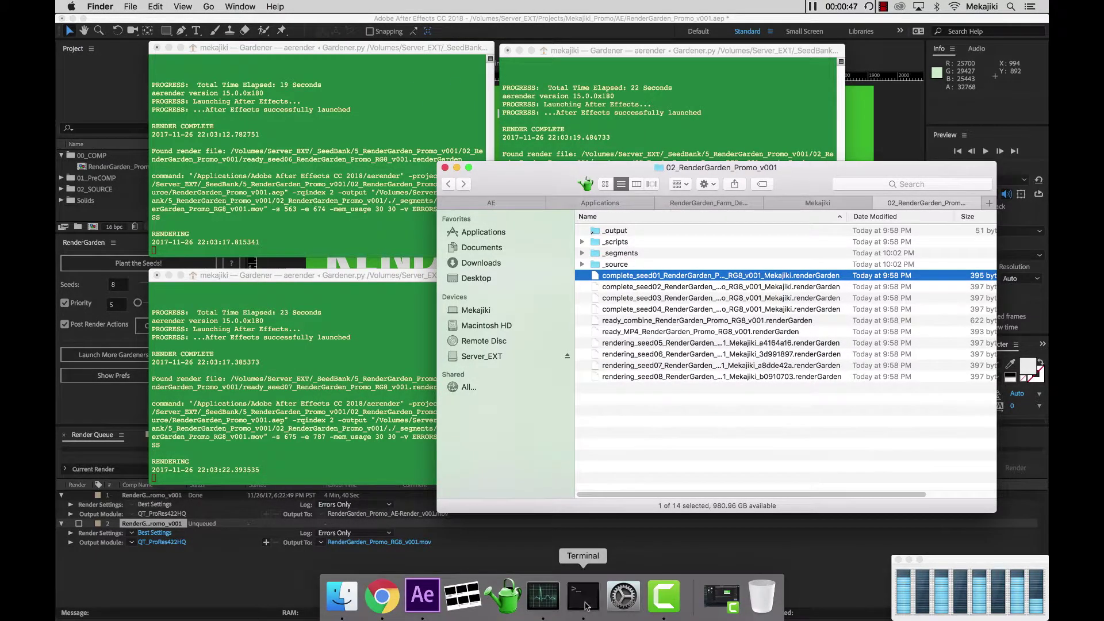
- Check system load in Activity Monitor, then return to the Gardener terminals
{"action": "left_click", "coordinate": [583, 595]}
{"action": "key", "text": "super+Tab"}
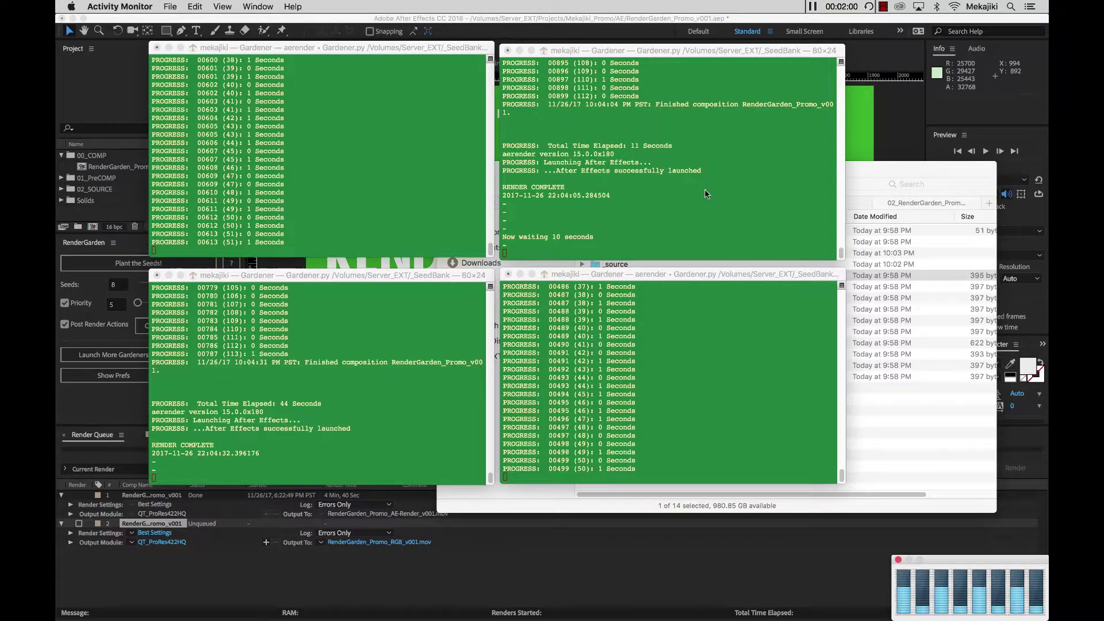
{"action": "key", "text": "super+Tab"}
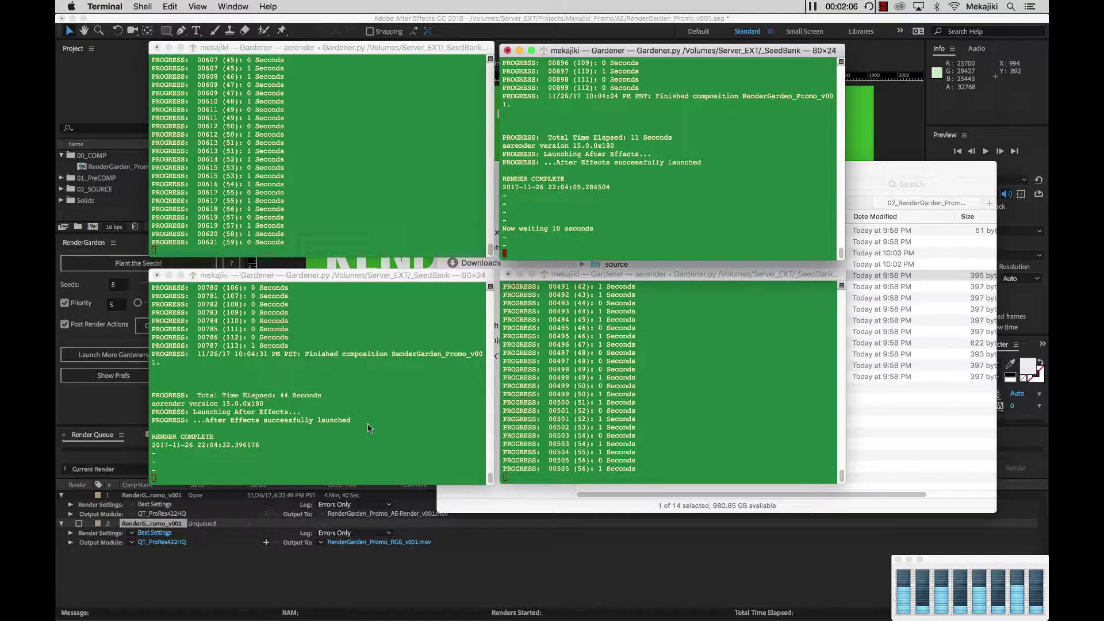
- Confirm that the ready_combine file appears in the promo folder once all eight seeds finish
{"action": "left_click", "coordinate": [923, 429]}
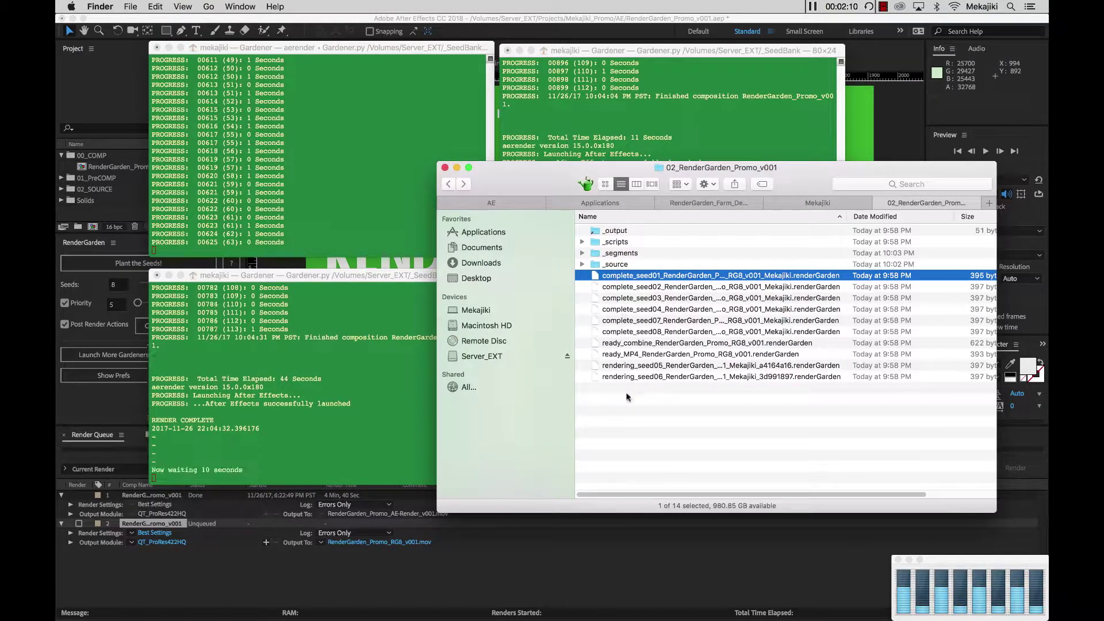
{"action": "left_click", "coordinate": [619, 343]}
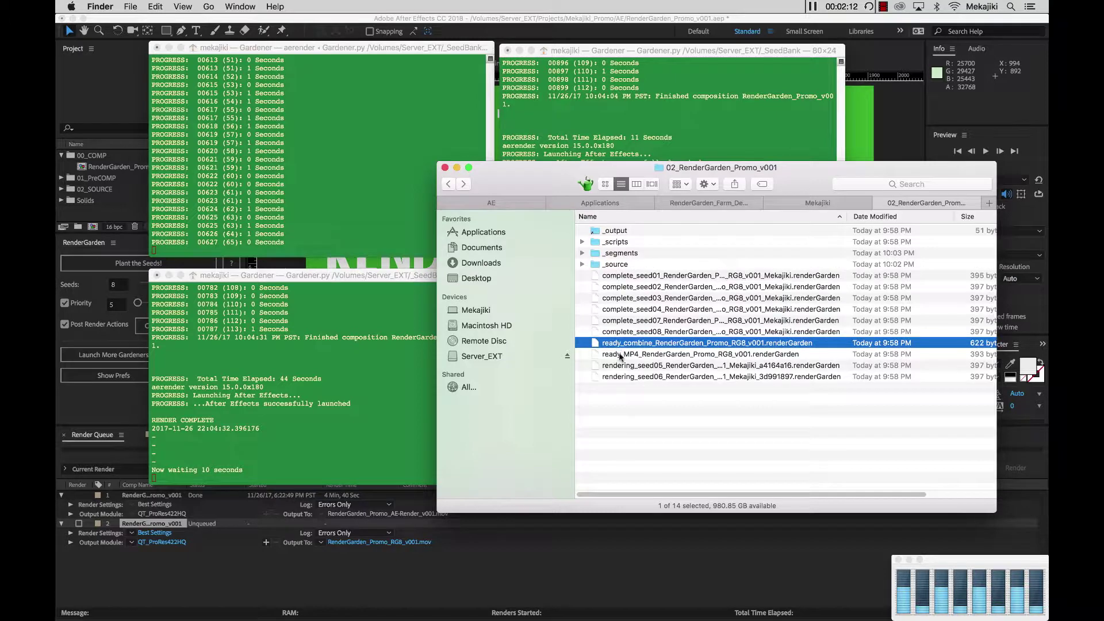
{"action": "left_click", "coordinate": [640, 411]}
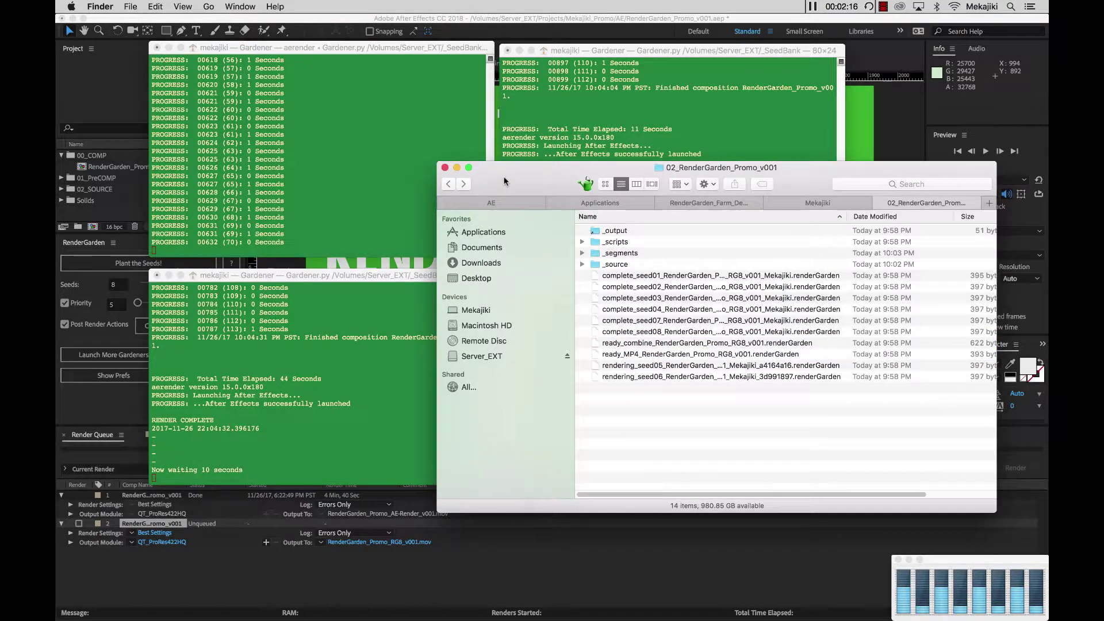
- Watch the ffmpeg combine terminal, then verify the complete_combine file in the folder
{"action": "left_click", "coordinate": [394, 389]}
{"action": "left_click", "coordinate": [579, 594]}
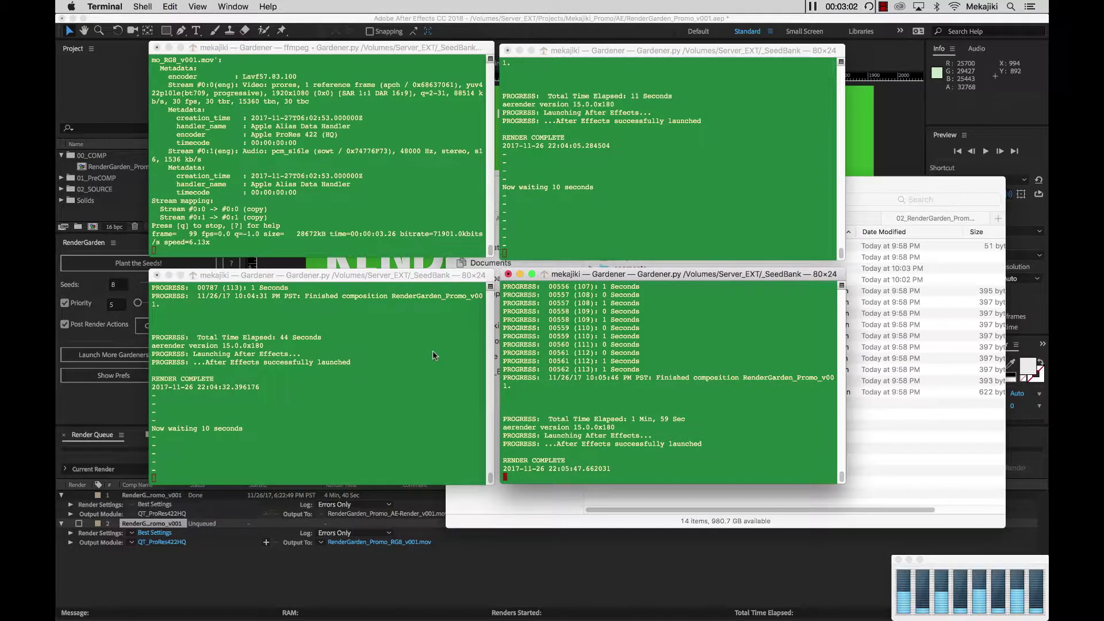
{"action": "left_click", "coordinate": [331, 143]}
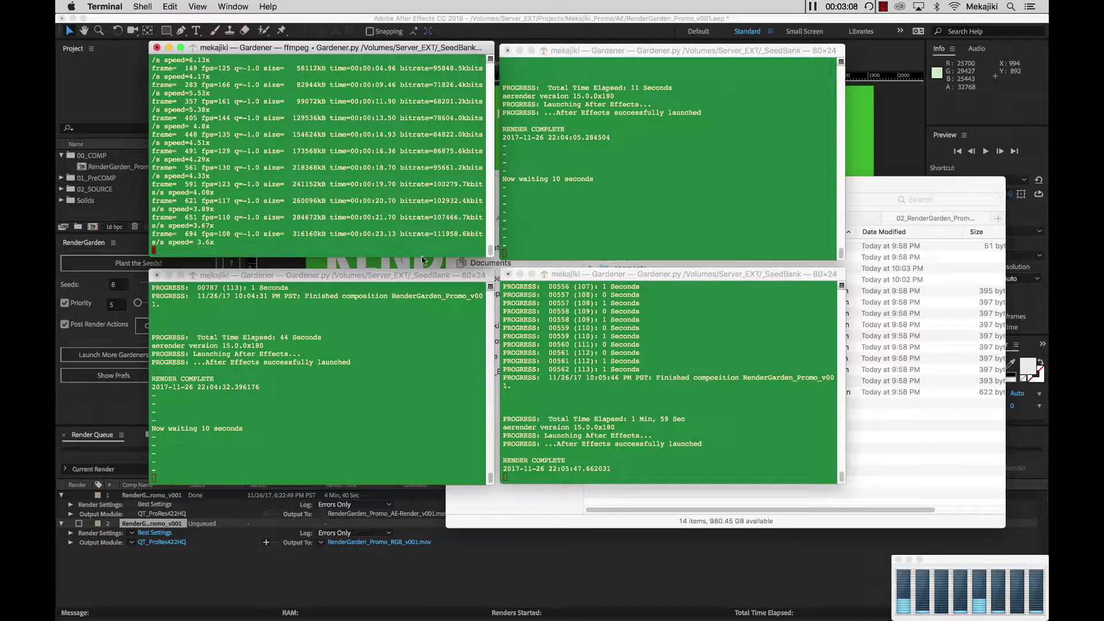
{"action": "left_click", "coordinate": [878, 416]}
{"action": "left_click", "coordinate": [636, 392]}
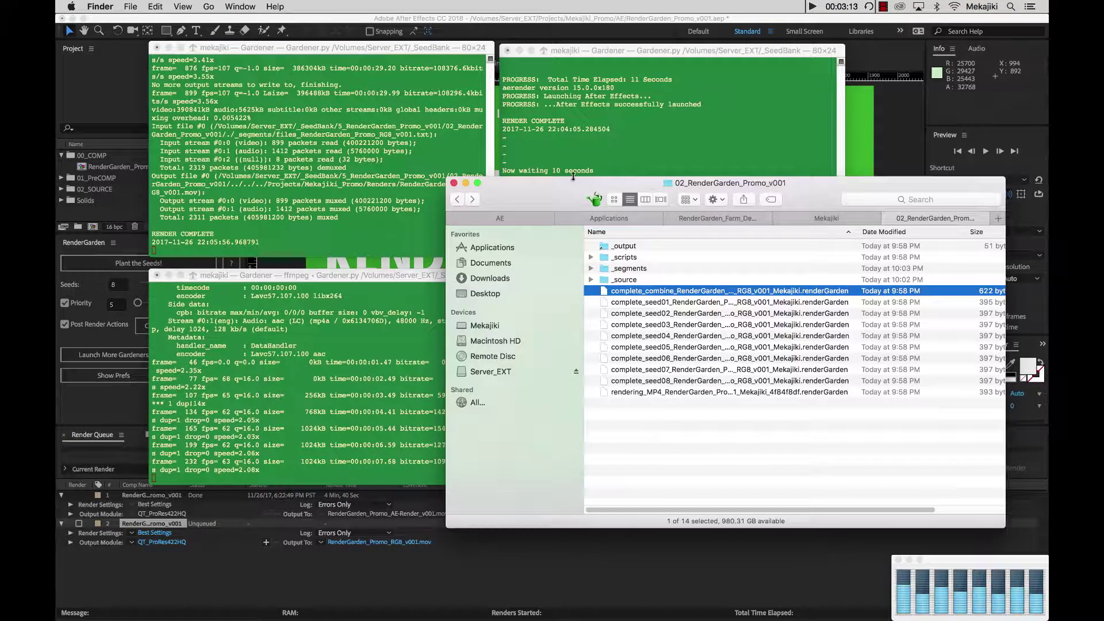
- Open the _output folder to reach the Renders listing with the .mov file
{"action": "left_click", "coordinate": [371, 282]}
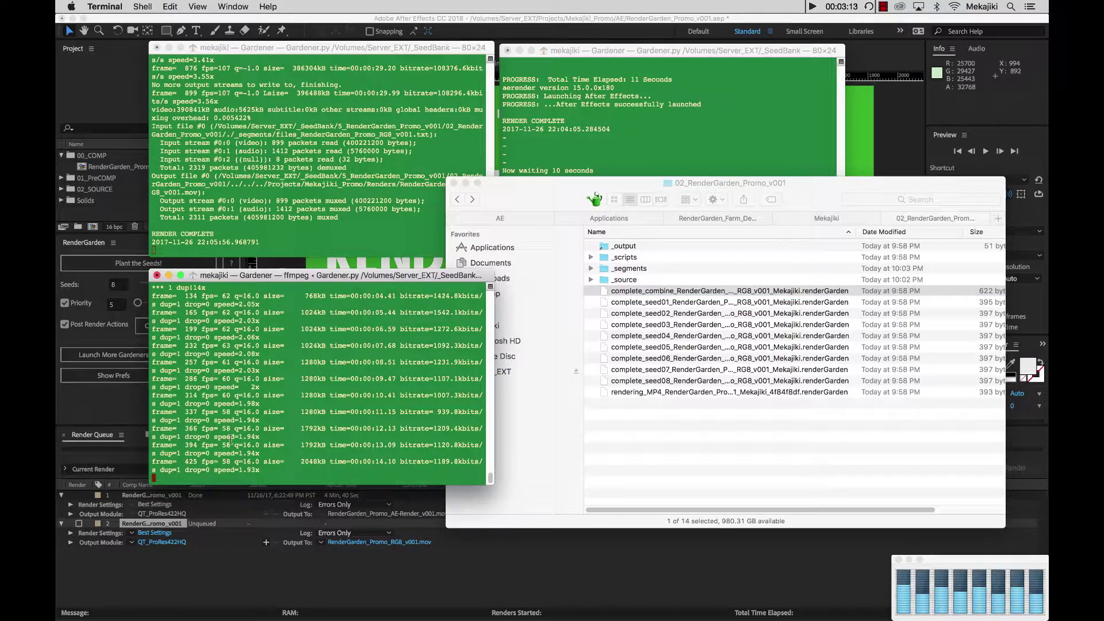
{"action": "left_click", "coordinate": [723, 419]}
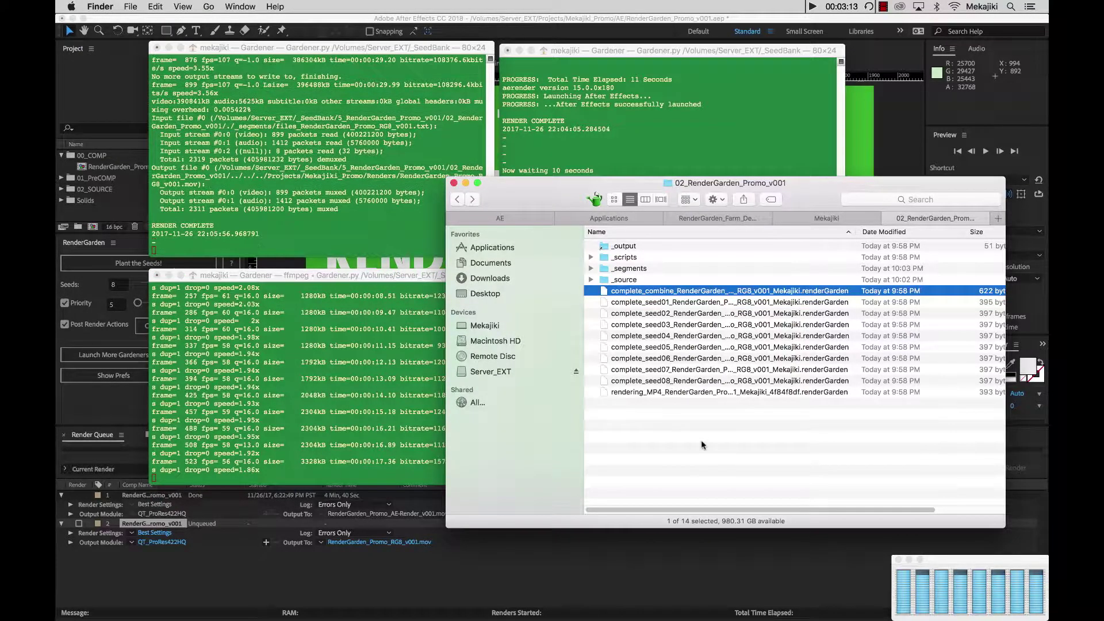
{"action": "double_click", "coordinate": [605, 247]}
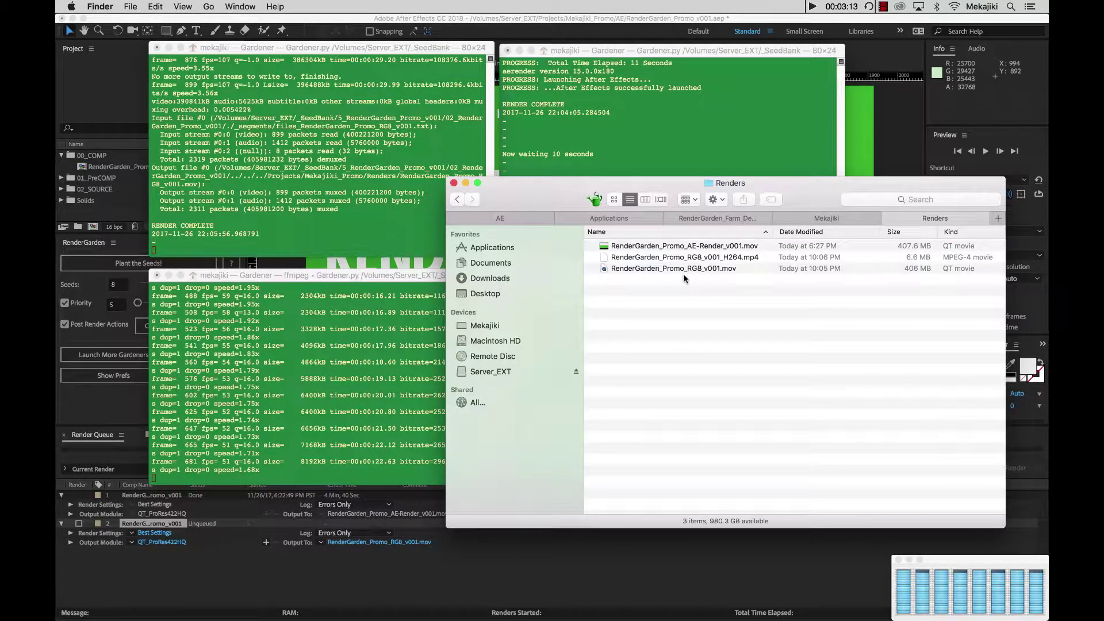
{"action": "left_click", "coordinate": [717, 271]}
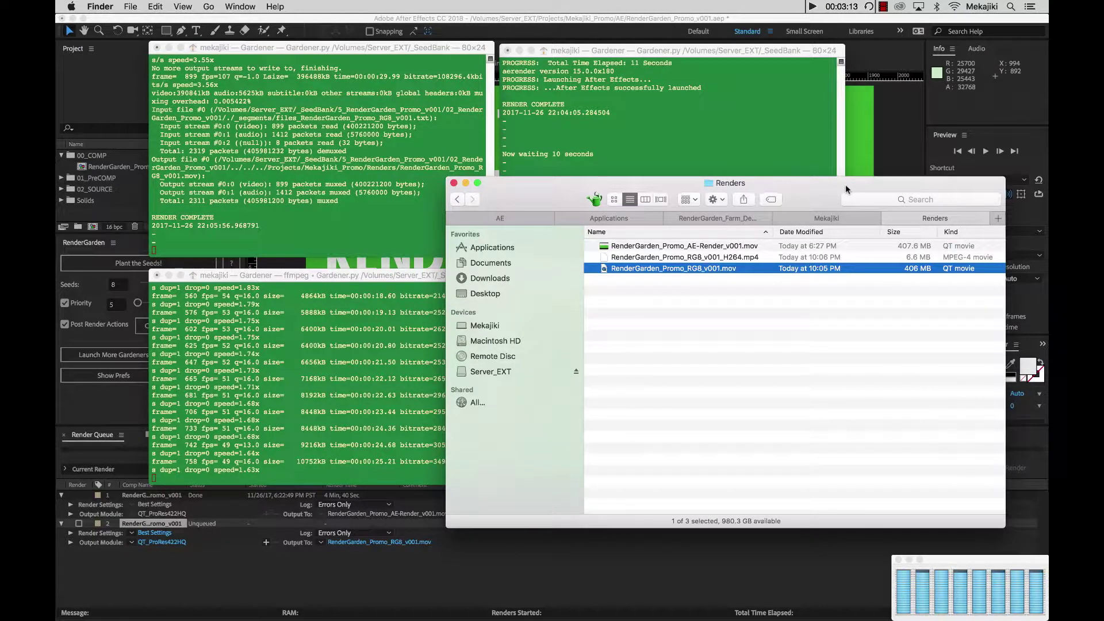
{"action": "left_click", "coordinate": [803, 367]}
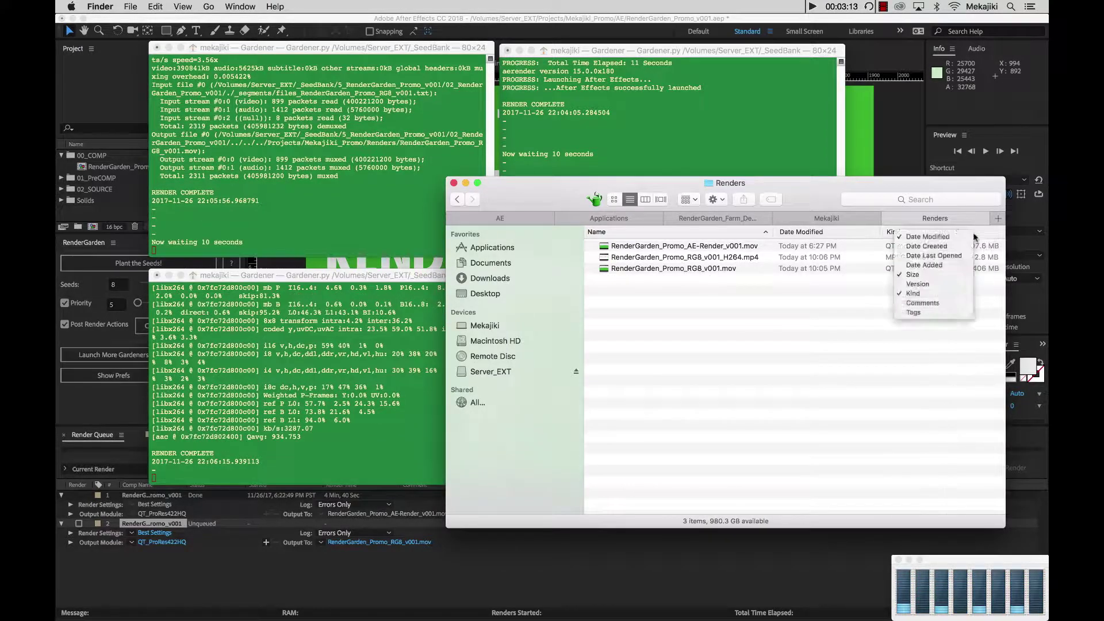
- Hide the Size column and Quick Look RenderGarden_Promo_RG8_v001.mov
{"action": "left_click_drag", "start_coordinate": [973, 230], "coordinate": [733, 305]}
{"action": "left_click", "coordinate": [686, 270]}
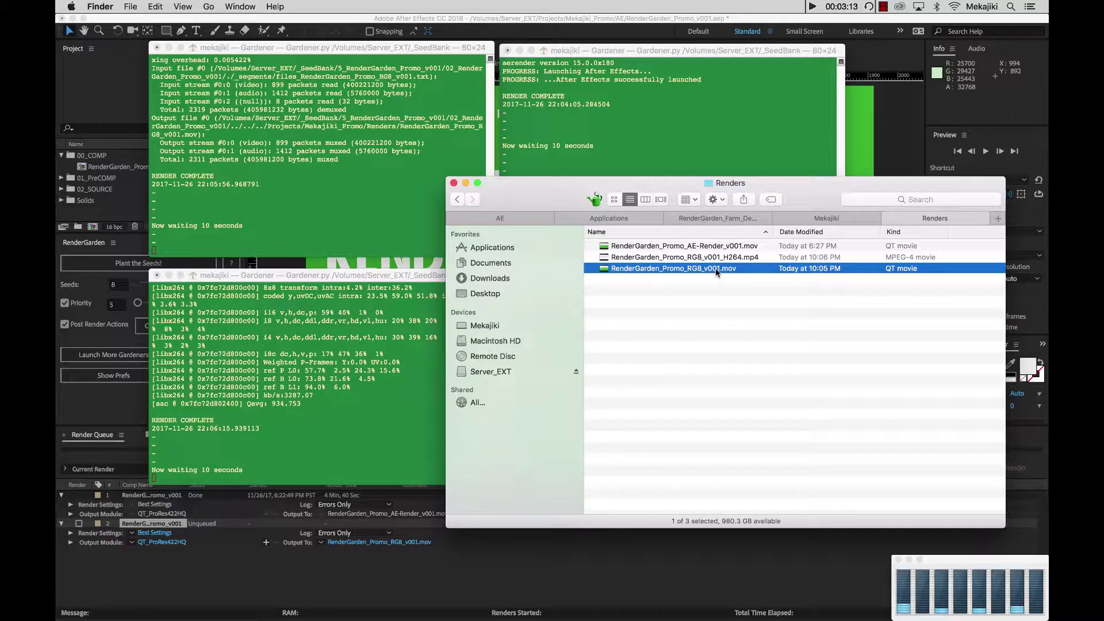
{"action": "key", "text": "space"}
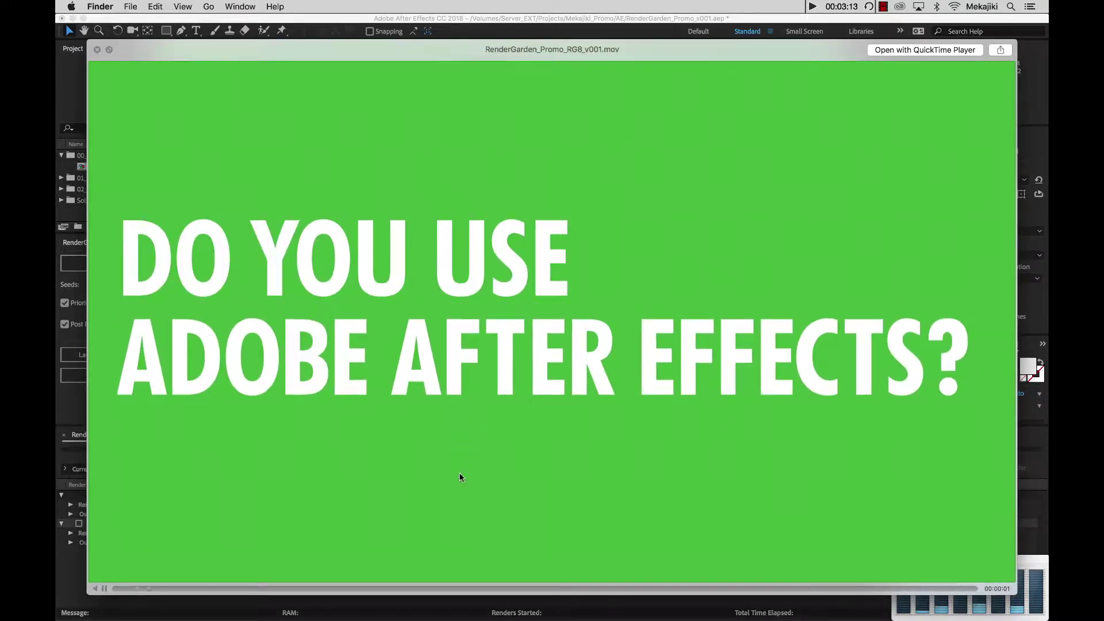
- Close the ProRes preview, preview RenderGarden_Promo_RG8_v001_H264.mp4, then close it and deselect
{"action": "key", "text": "space"}
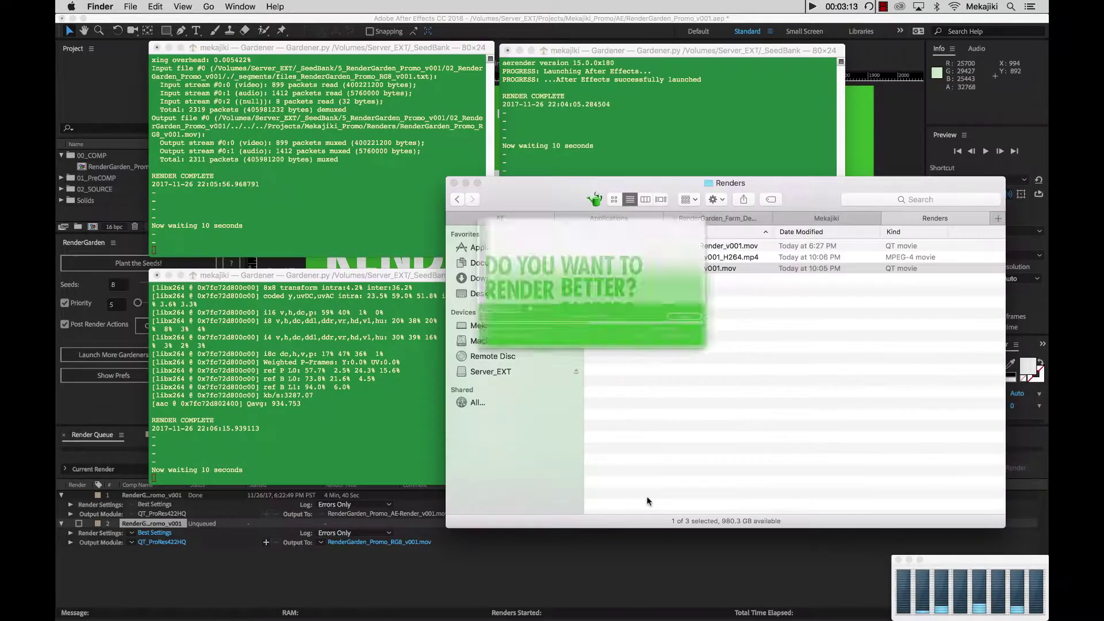
{"action": "key", "text": "Up"}
{"action": "key", "text": "space"}
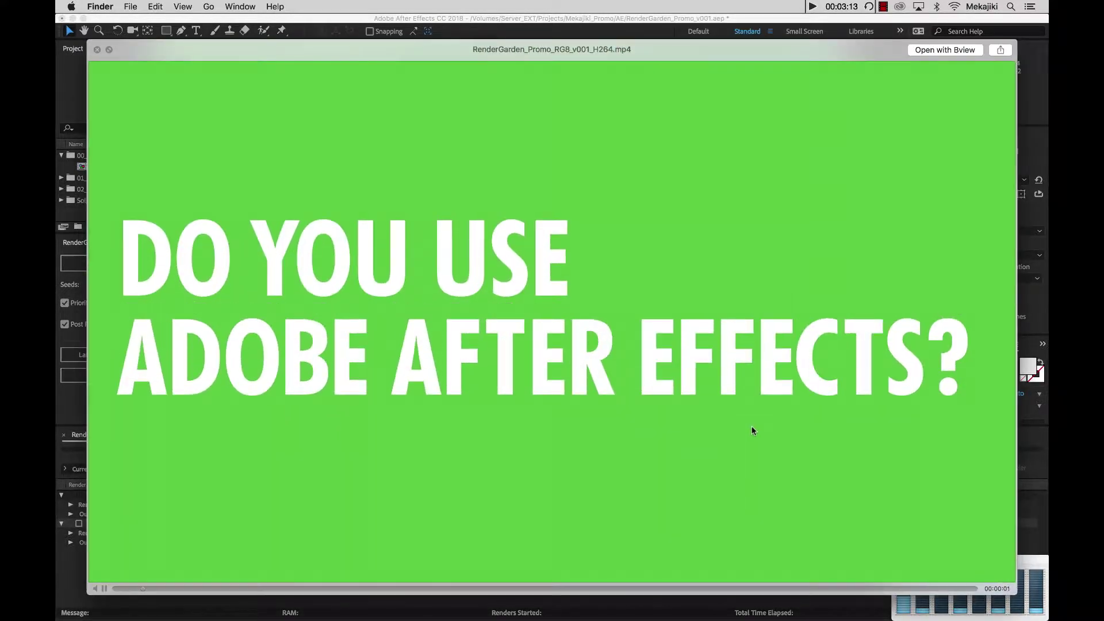
{"action": "key", "text": "space"}
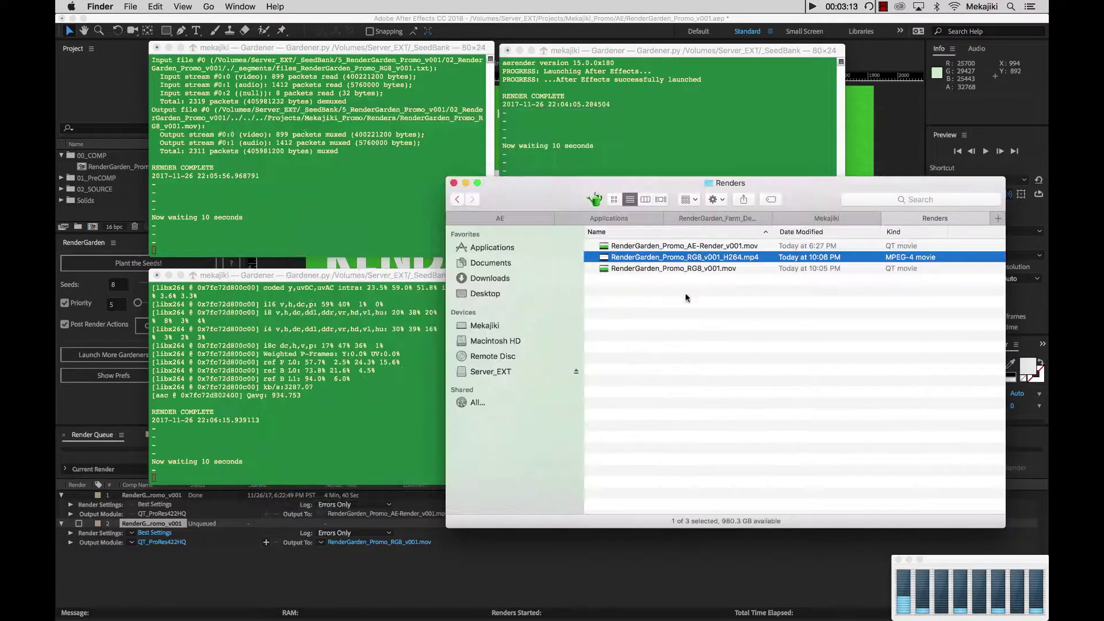
{"action": "left_click", "coordinate": [767, 341]}
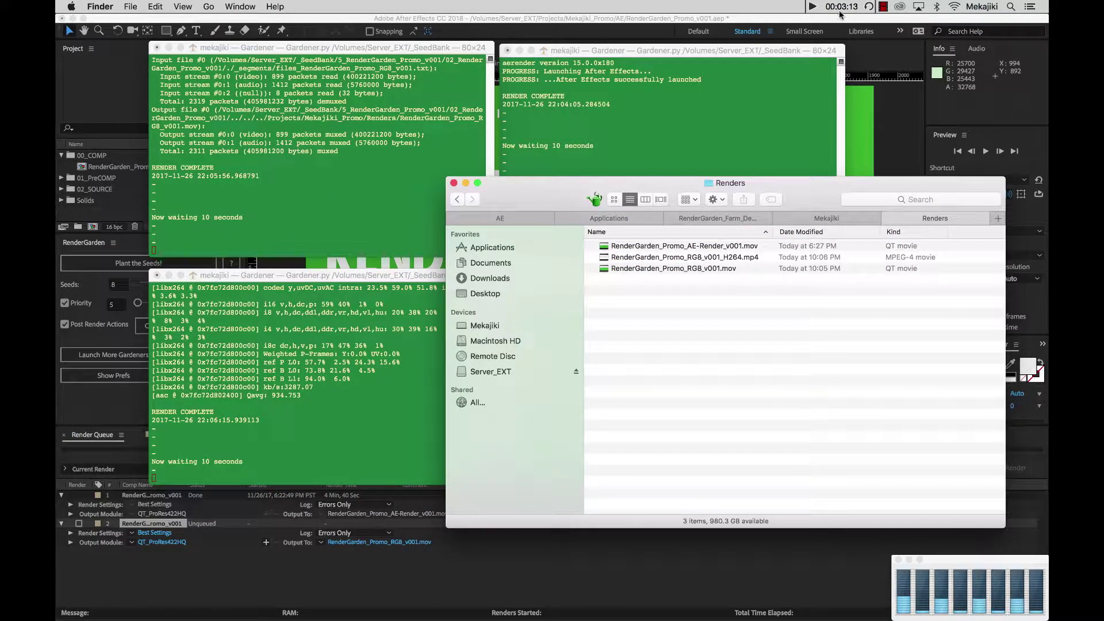